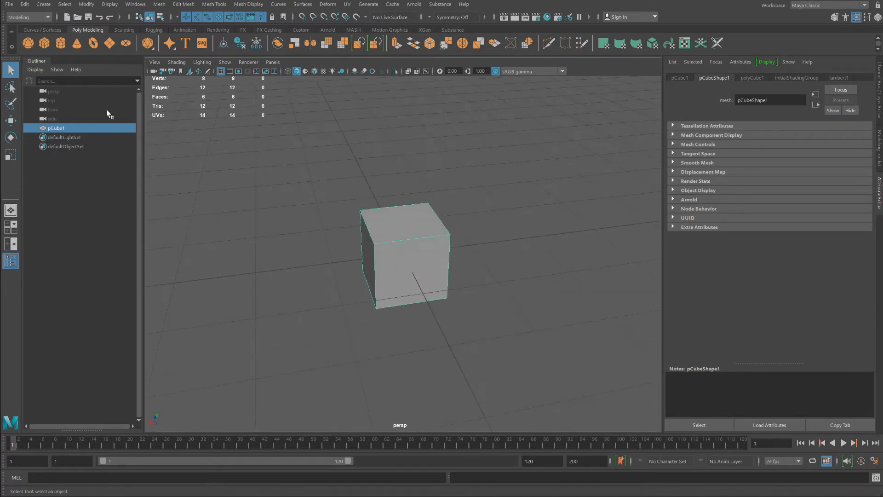
Move the cube upward along its vertical axis so it stands higher above the grid.
click(10, 120)
drag(399, 223, 397, 179)
Select the cube's front face in face mode and inset it by extruding it with a uniform inward scale.
click(9, 157)
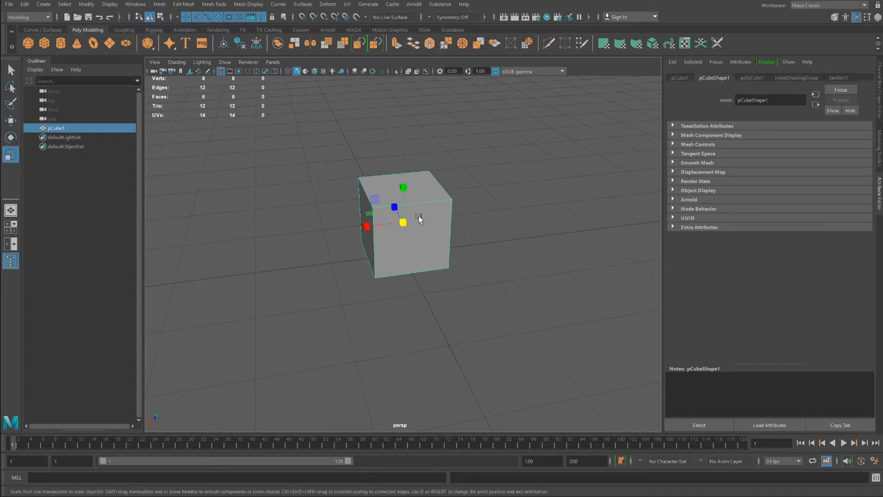
scroll(432, 217, up, 5)
right_click(435, 235)
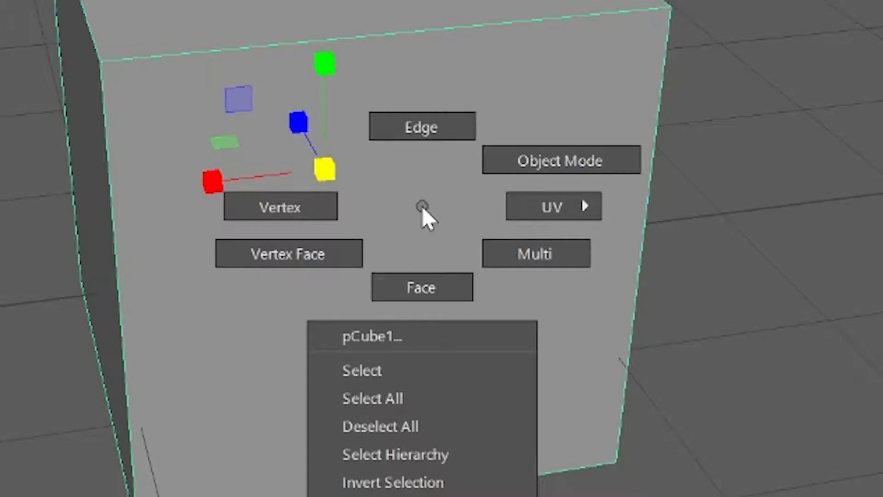
click(422, 285)
click(388, 285)
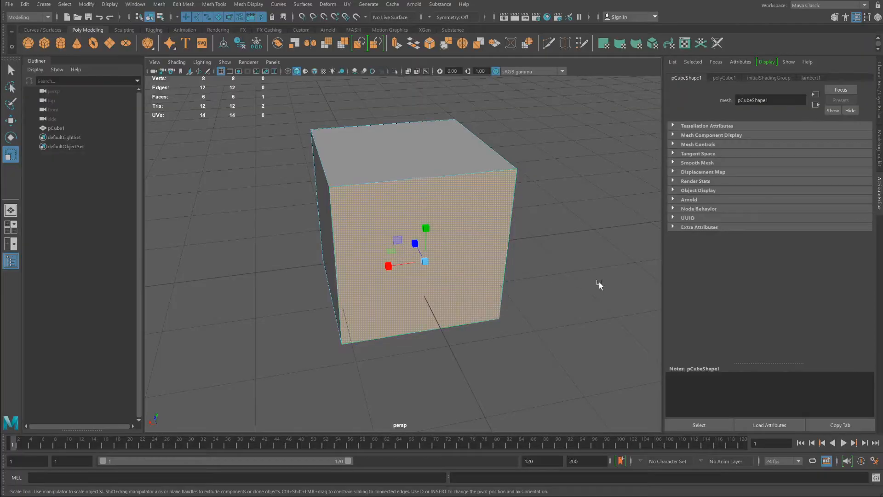
alt+drag(599, 284, 573, 278)
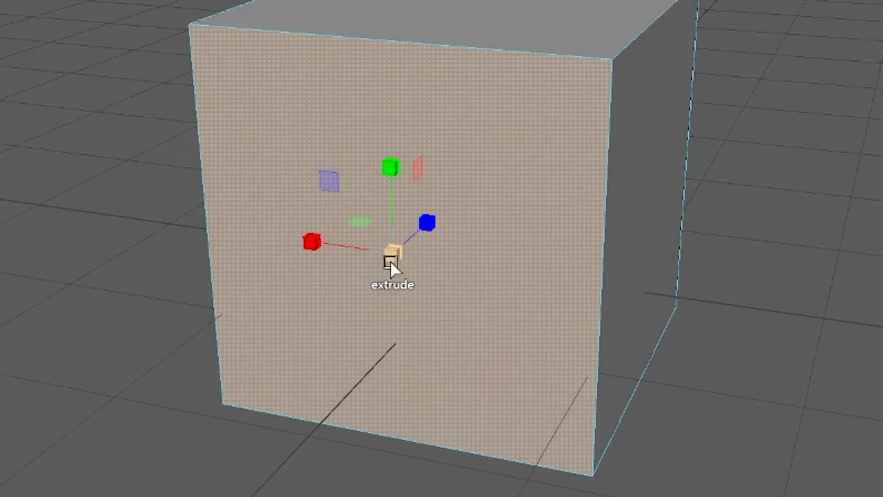
drag(394, 258, 293, 283)
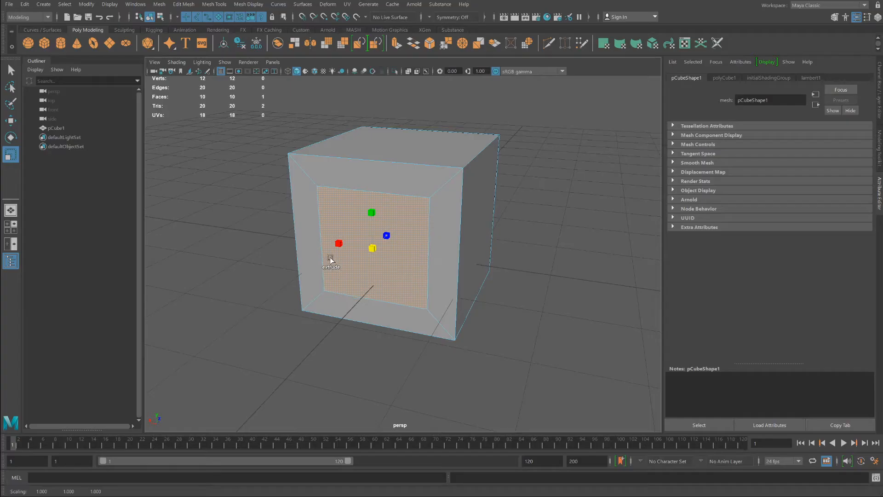
drag(331, 261, 329, 261)
Extrude the inset front face a short distance into the cube to form a recessed panel.
alt+drag(573, 312, 589, 327)
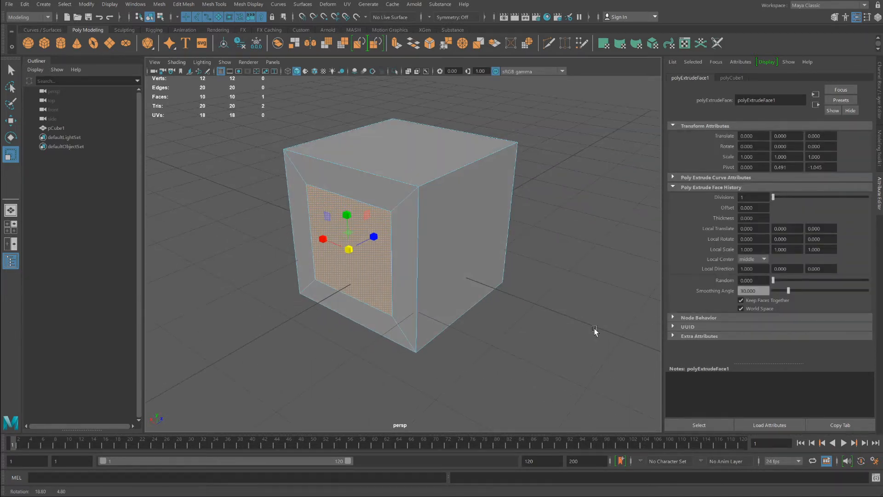
click(8, 122)
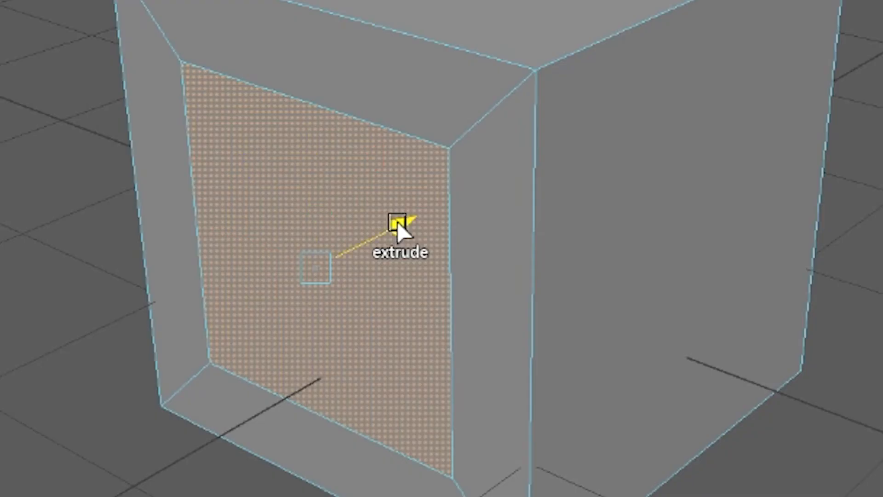
drag(397, 221, 411, 219)
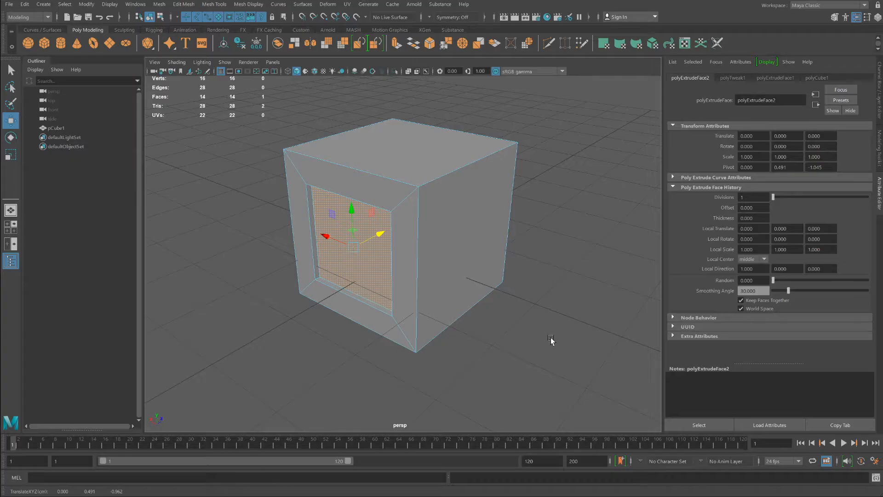
Inset the untouched side face next to the first recessed panel by extruding it with a uniform inward scale.
alt+drag(550, 338, 532, 339)
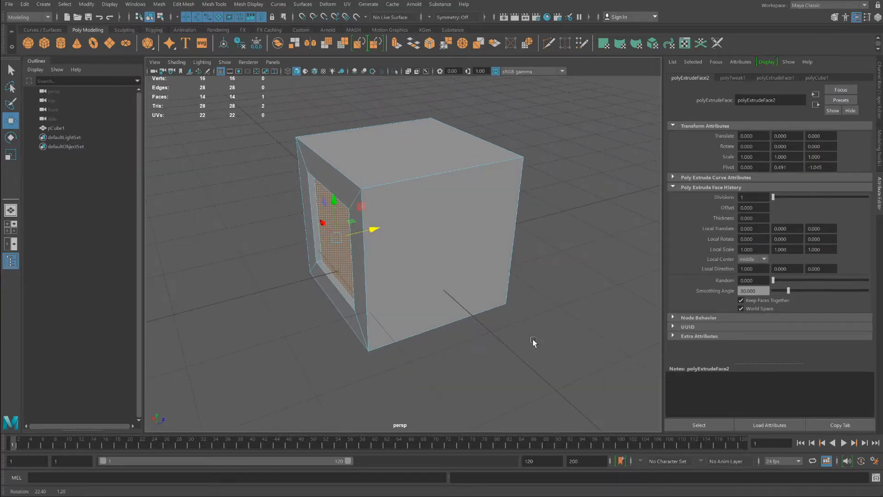
click(445, 262)
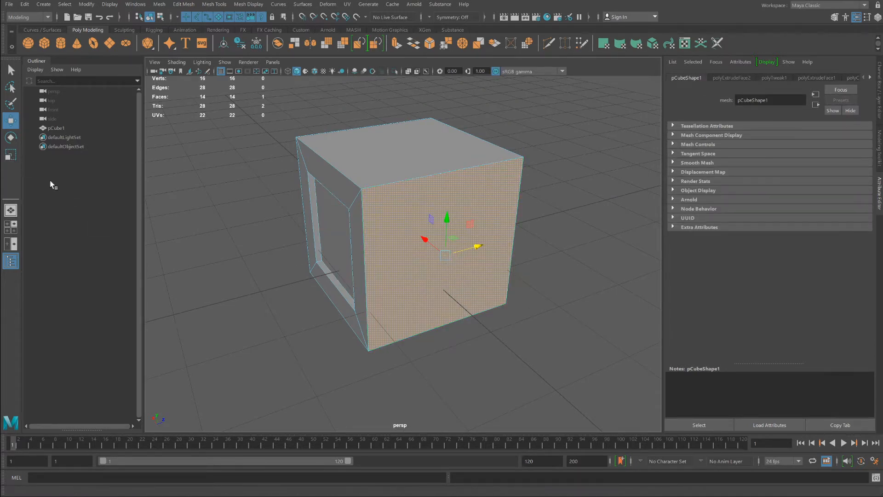
key(r)
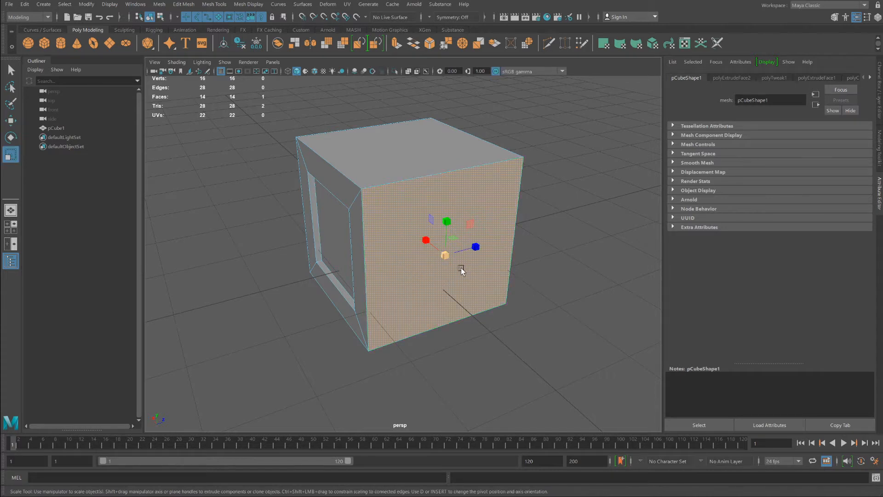
shift+drag(446, 258, 418, 276)
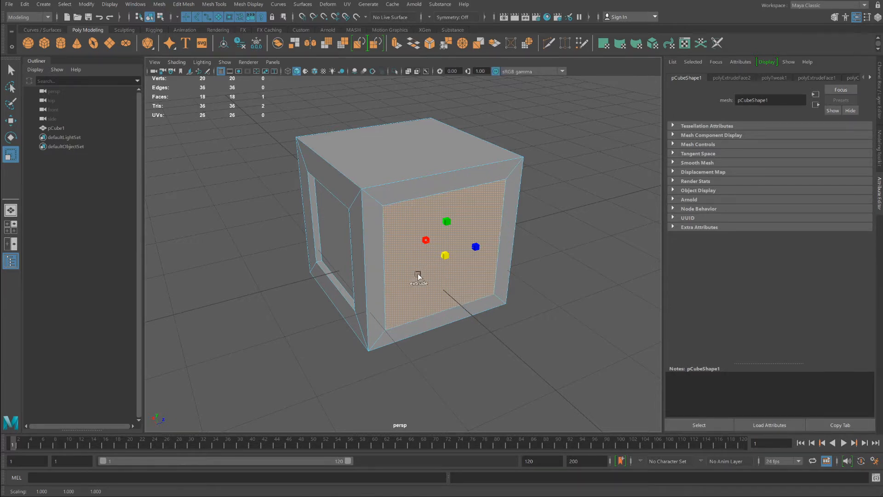
Extrude the second side's inset face slightly inward to recess it like the first panel.
alt+drag(597, 327, 567, 322)
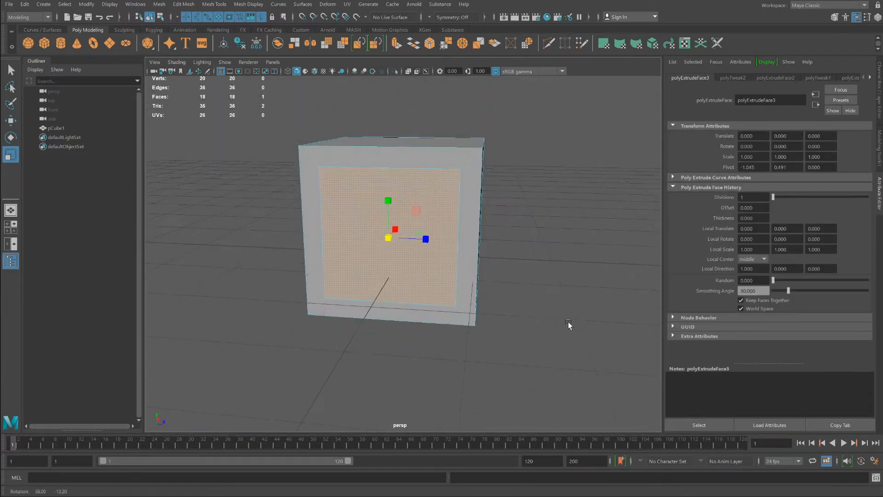
alt+drag(531, 223, 459, 292)
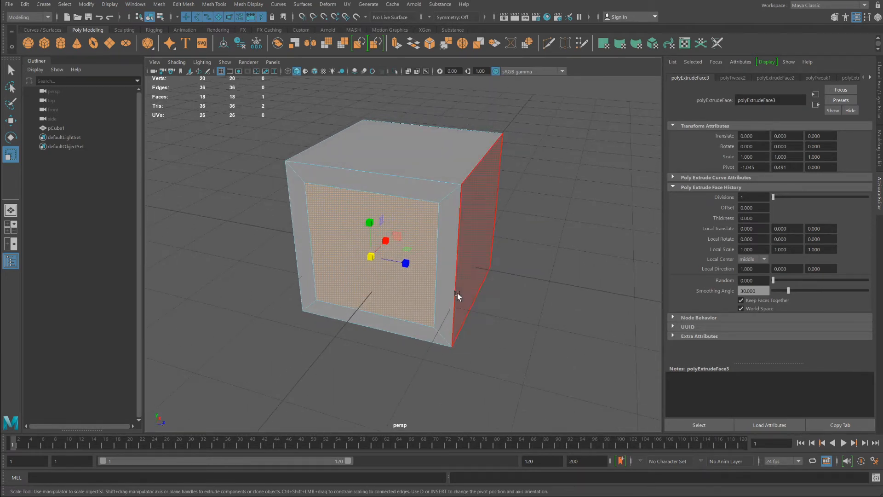
key(w)
shift+drag(389, 241, 392, 238)
key(ctrl+e)
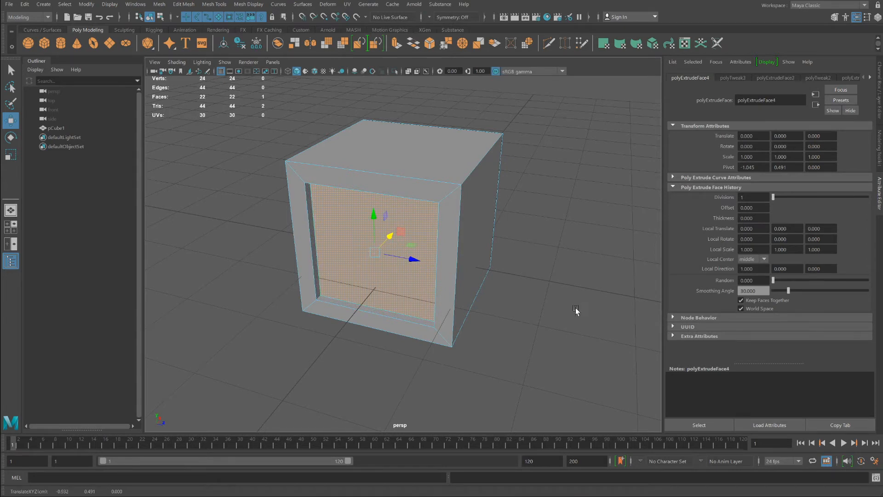
Inset the cube's third vertical side, extruding its face with a uniform inward scale to leave an even border.
alt+drag(575, 308, 538, 308)
click(419, 255)
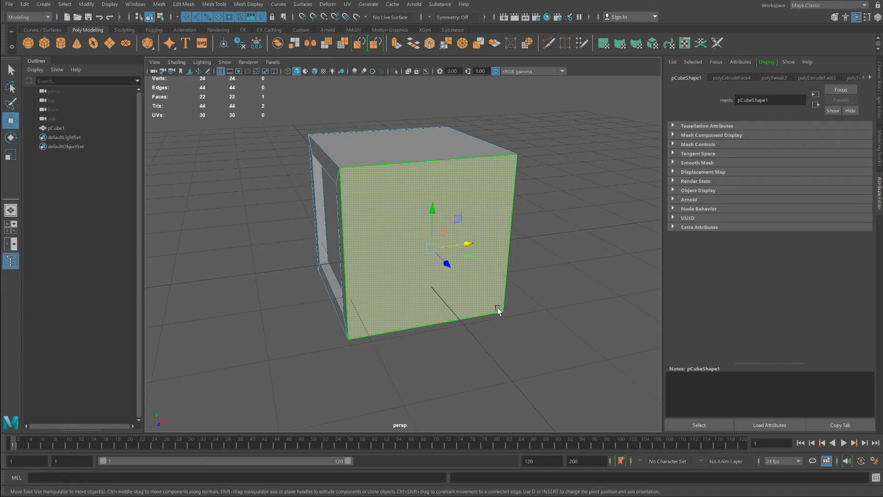
key(r)
alt+drag(522, 327, 502, 322)
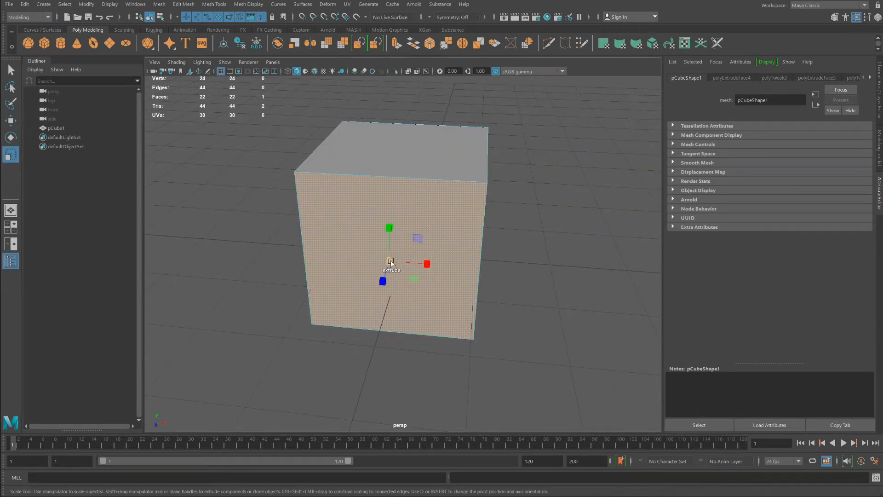
shift+drag(390, 264, 366, 270)
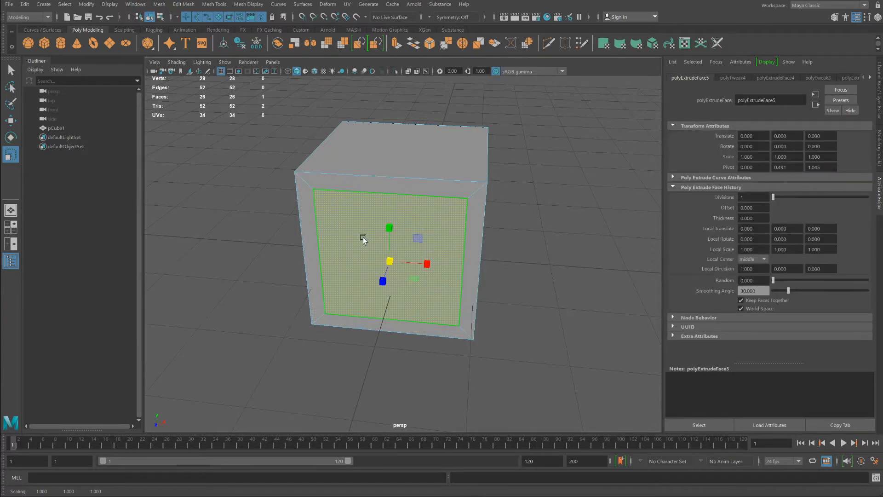
Extrude the third side's inset face a short distance into the cube.
key(w)
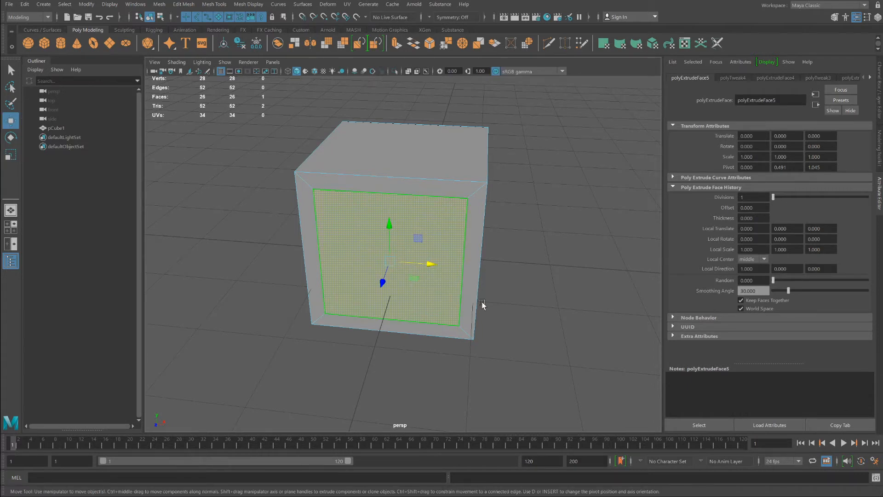
alt+drag(482, 305, 529, 316)
shift+drag(339, 282, 345, 284)
Inset the last plain vertical side of the cube, recess it by extruding inward, and return to object mode.
alt+drag(548, 347, 505, 346)
click(390, 279)
key(r)
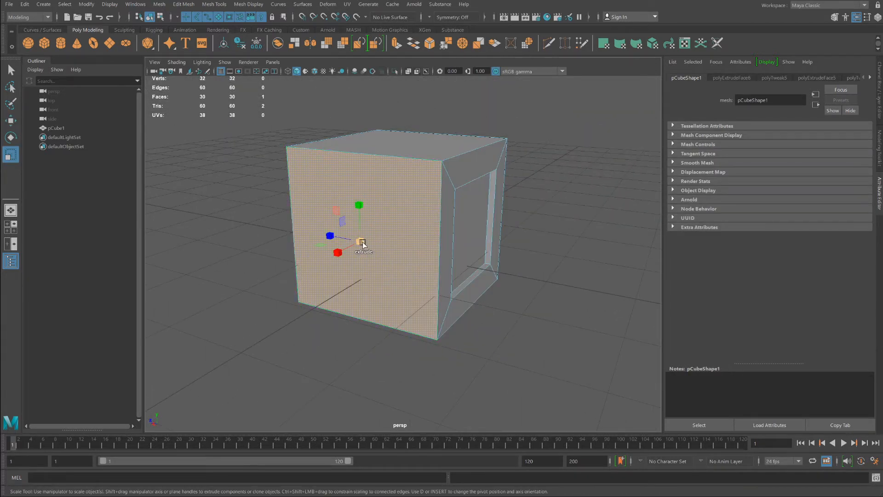
shift+drag(361, 244, 352, 334)
key(w)
right_drag(415, 259, 454, 251)
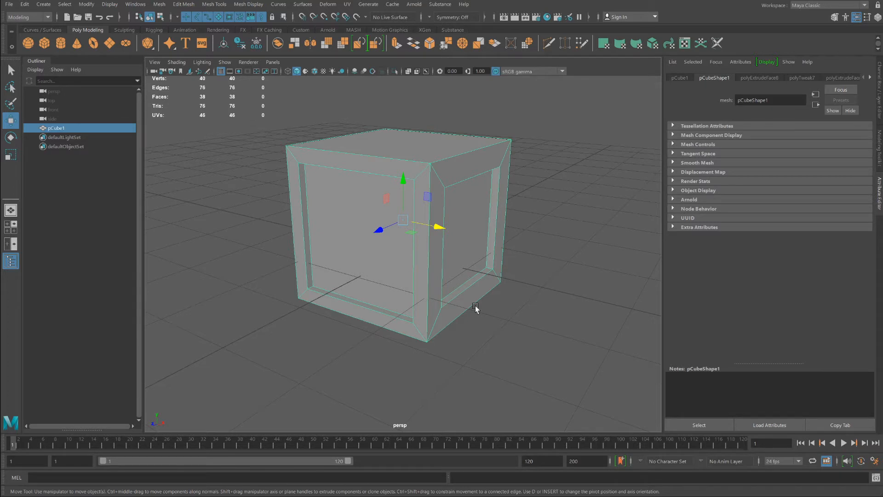
Frame the cube from a three-quarter view and set the scene to render using Maya Software.
alt+drag(476, 305, 509, 210)
alt+drag(543, 167, 512, 176)
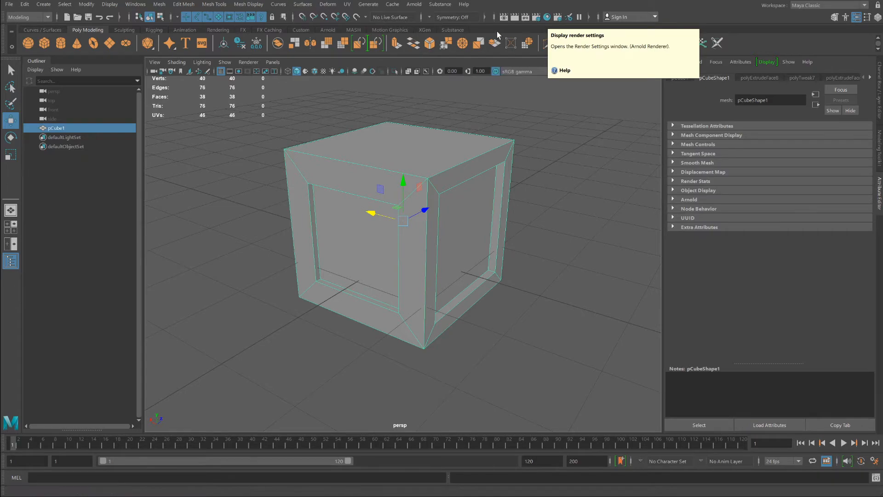
click(133, 5)
mouse_move(181, 63)
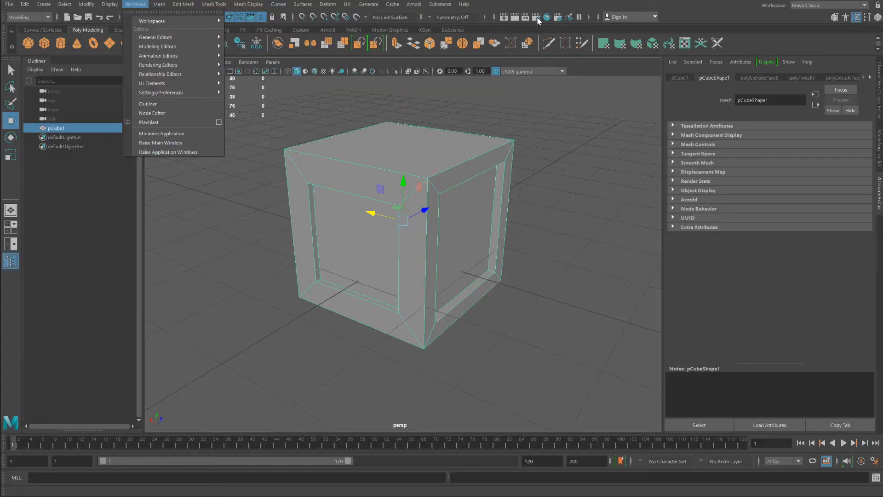
click(537, 19)
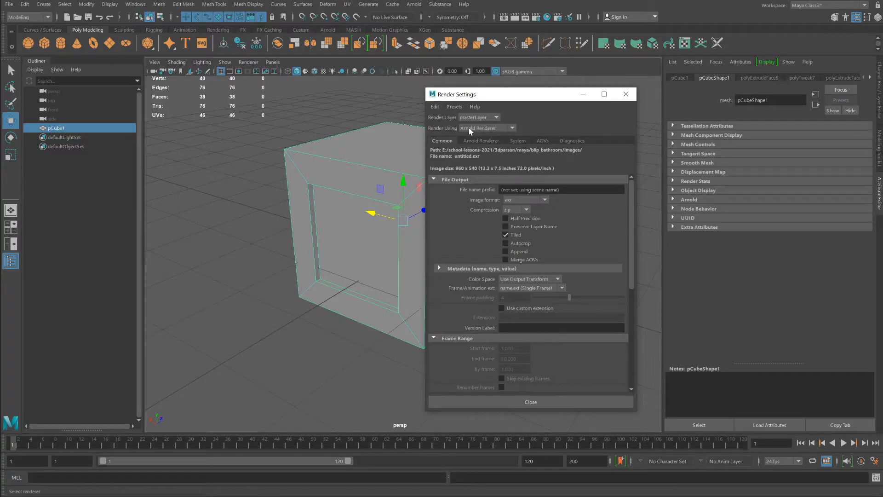
click(472, 129)
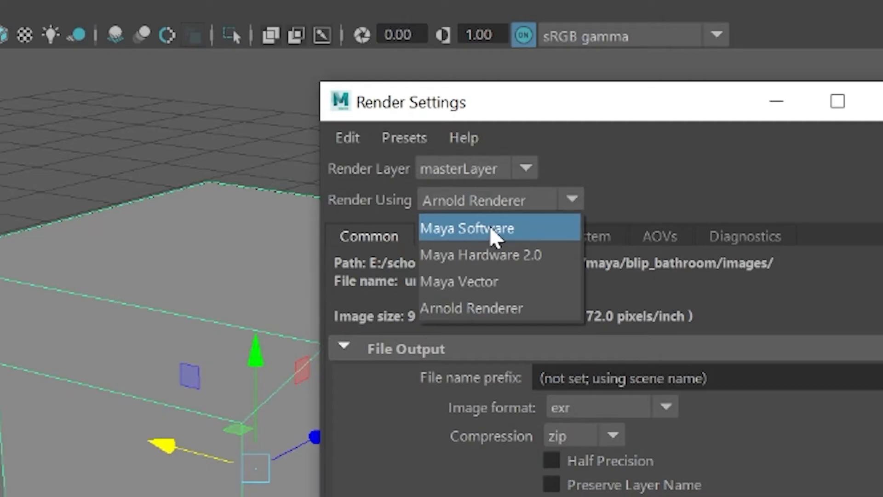
click(503, 228)
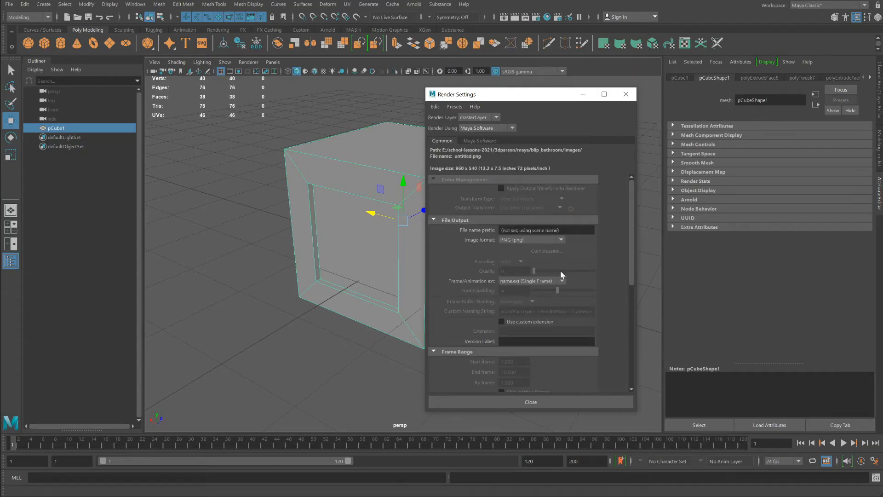
click(525, 401)
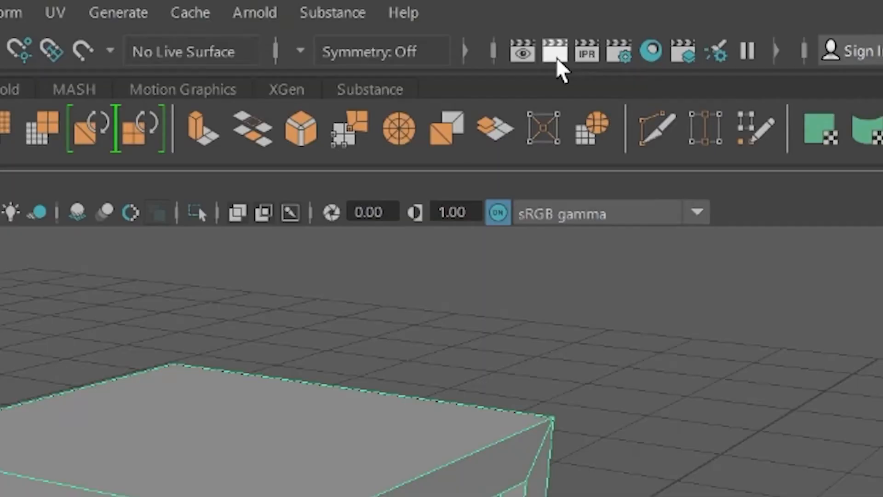
Render the current frame of the perspective view and close the rendered image.
click(514, 17)
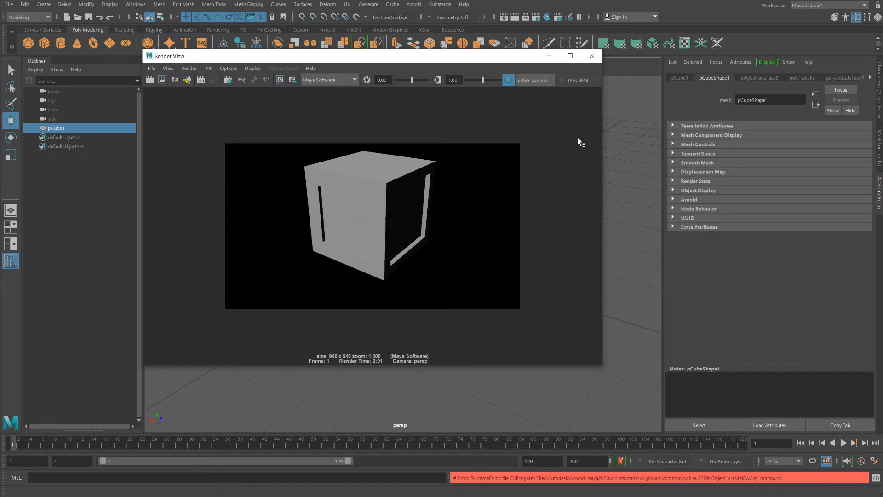
click(592, 56)
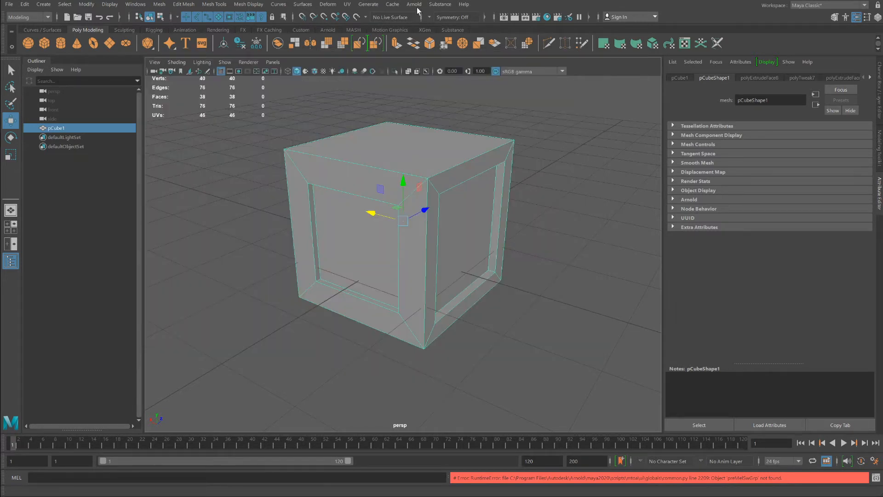
Set the scene's render settings to use Arnold Renderer and close them.
click(137, 6)
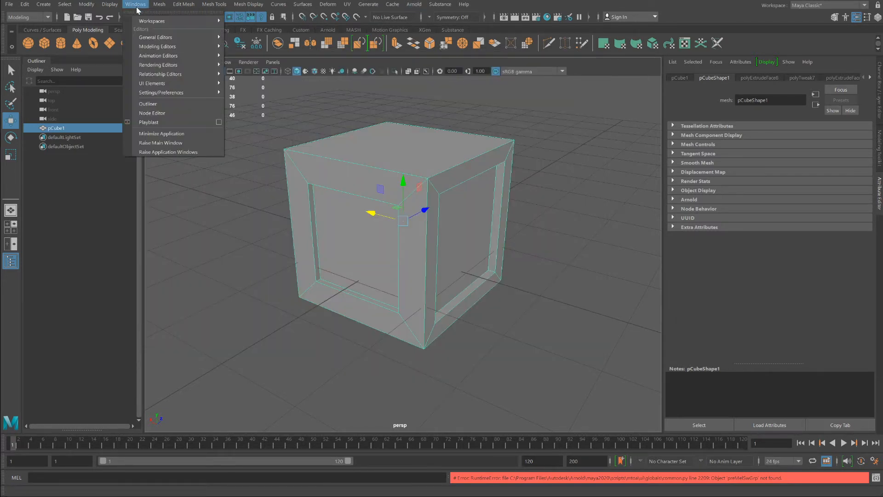
mouse_move(146, 64)
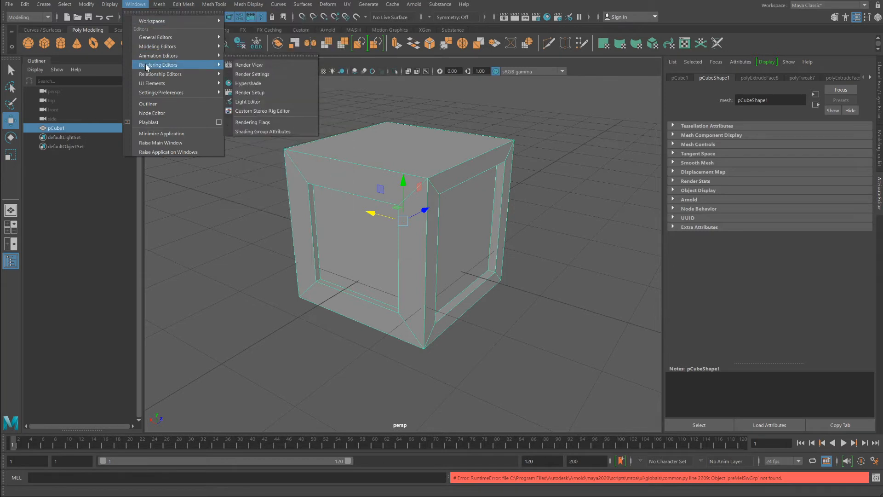
click(617, 18)
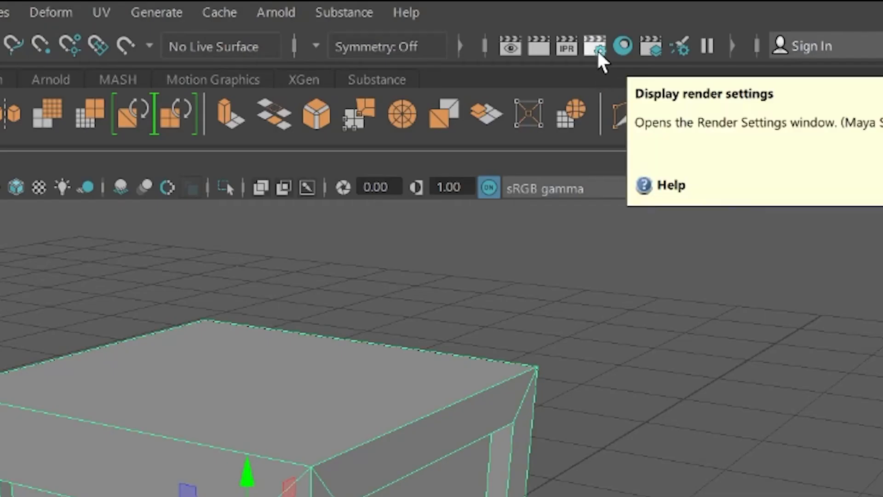
click(597, 48)
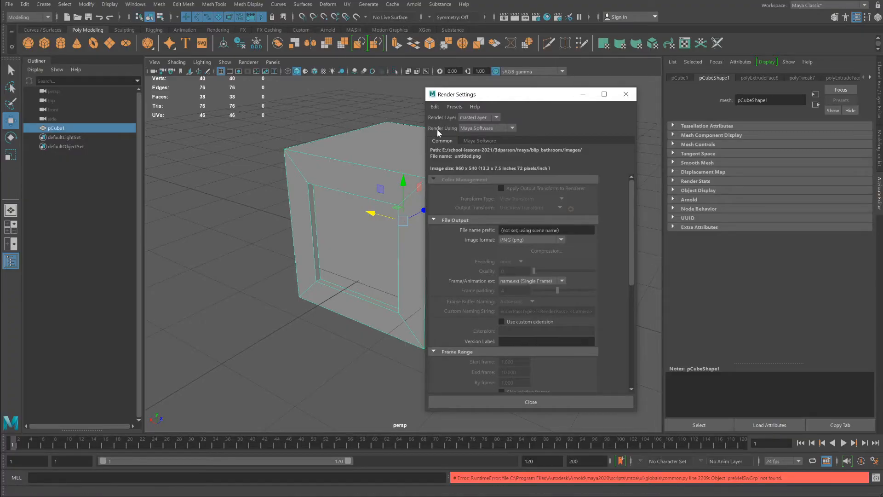
click(471, 128)
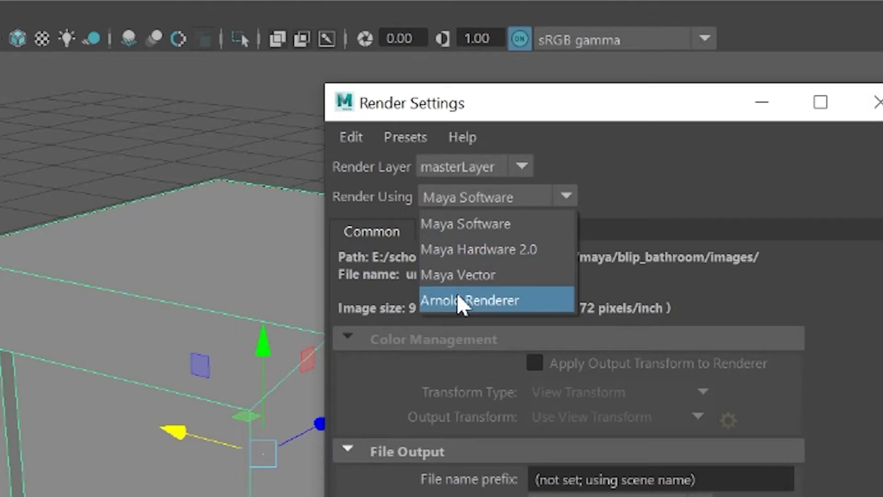
click(466, 303)
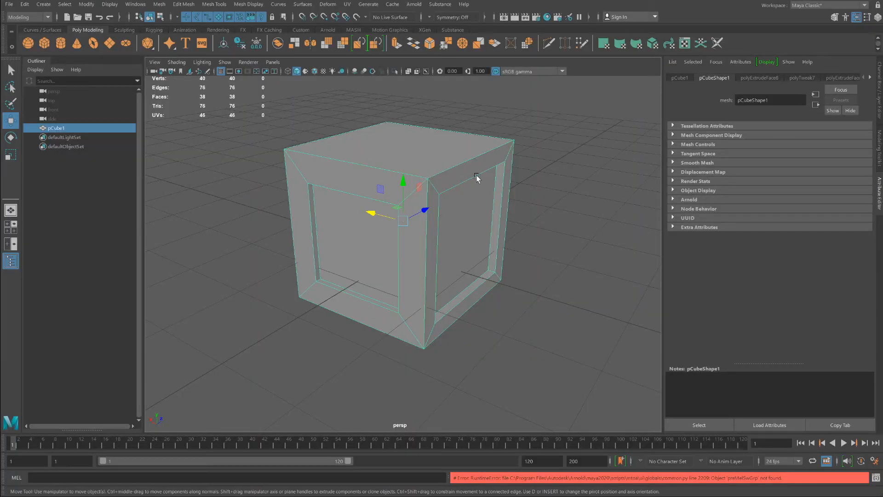
Render the current frame with Arnold and close the rendered image.
click(515, 17)
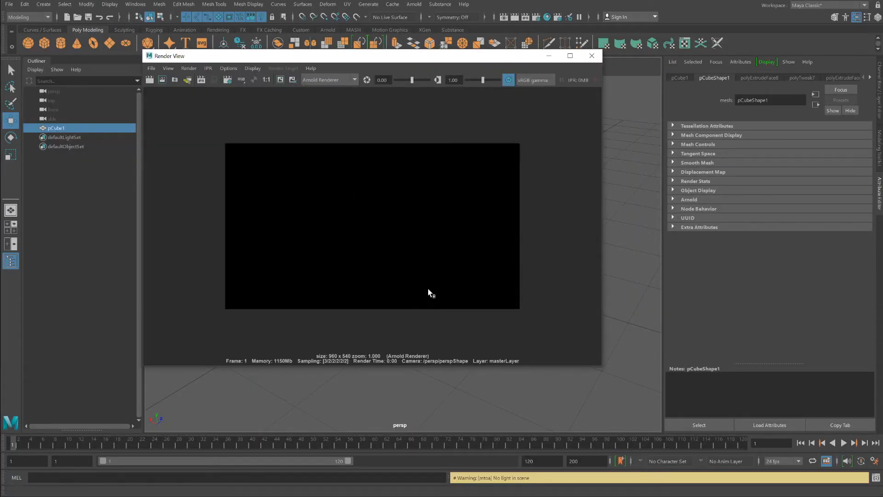
click(592, 55)
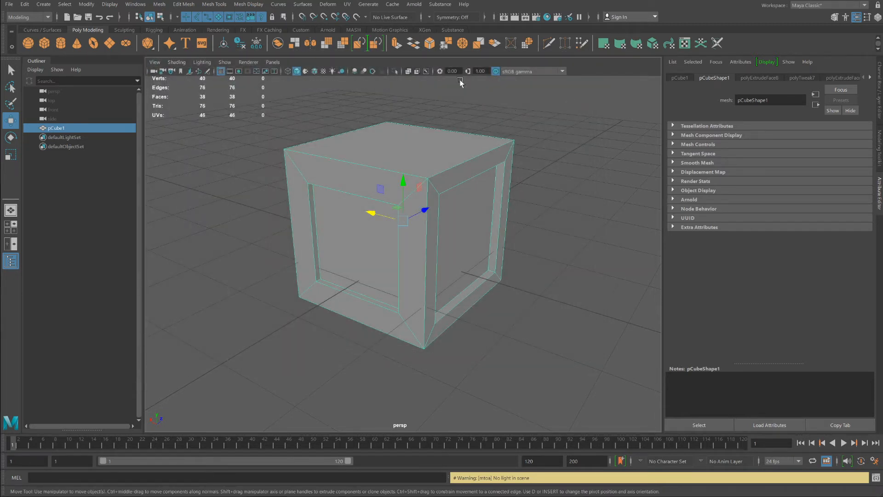
Add an Arnold Skydome Light to the scene, render the current frame and close the rendered image.
click(414, 5)
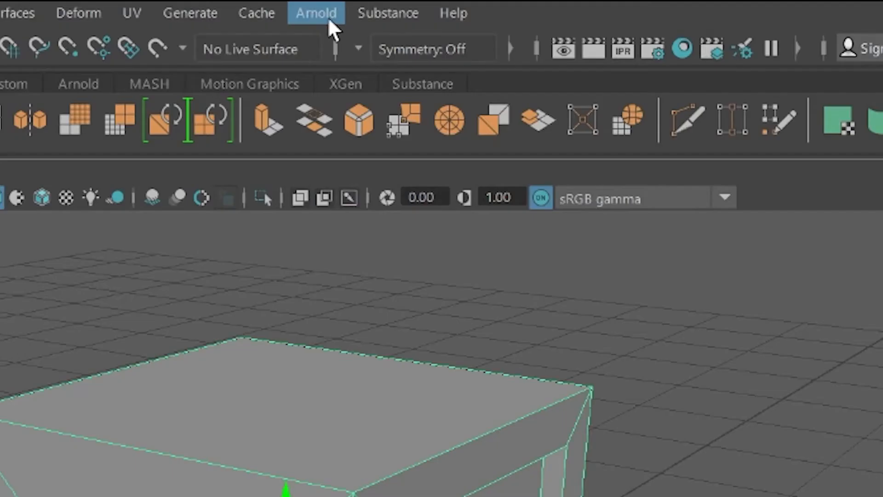
click(414, 6)
mouse_move(481, 53)
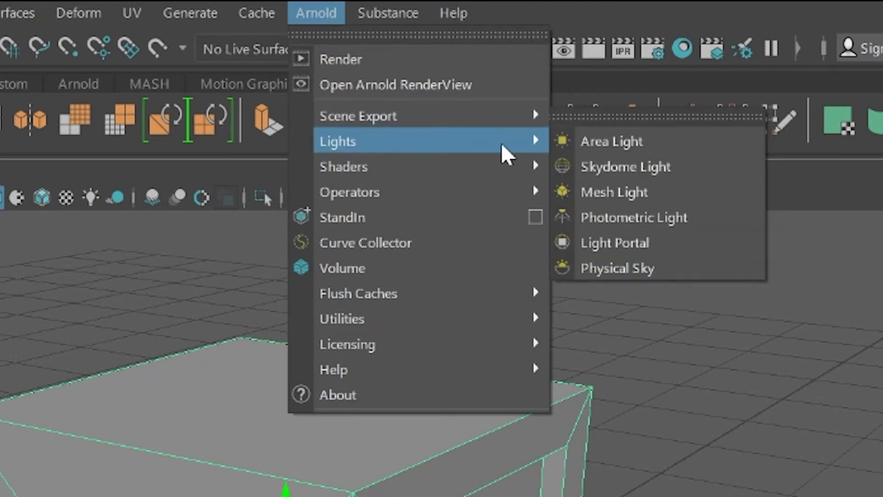
click(638, 169)
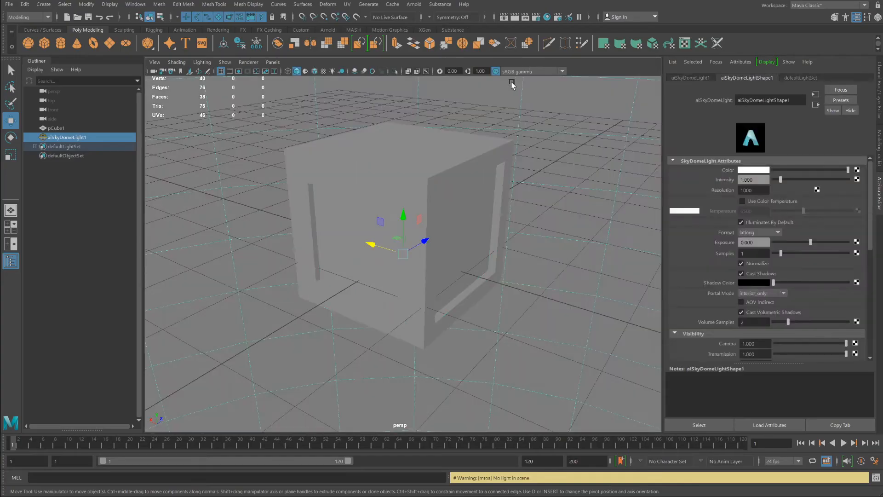
click(513, 18)
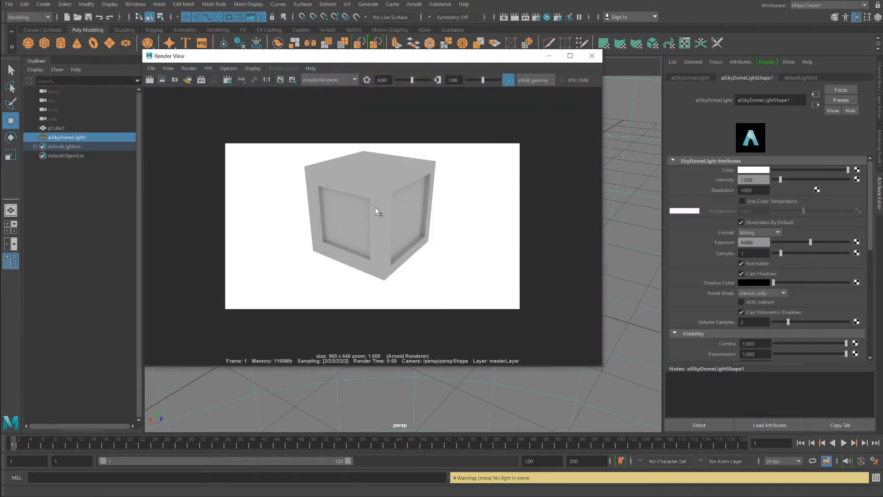
click(592, 56)
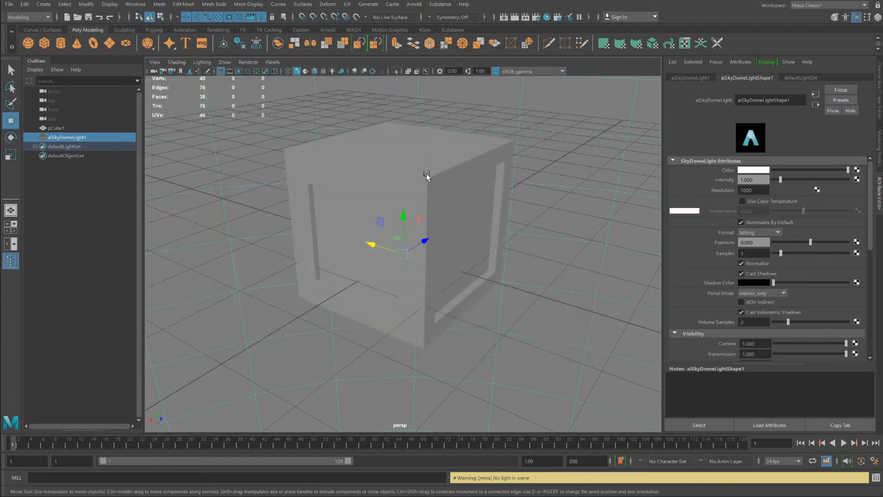
Assign a new Arnold aiStandardSurface material to the crate cube and render the current frame.
click(374, 167)
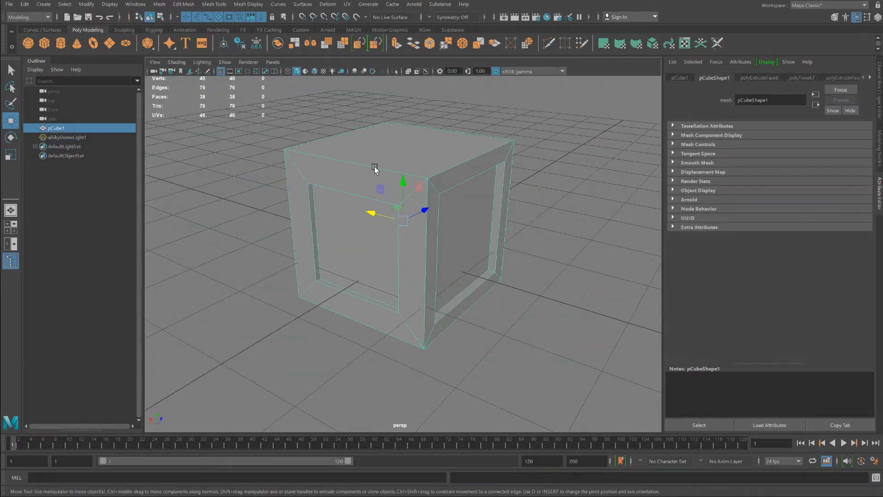
right_click(375, 168)
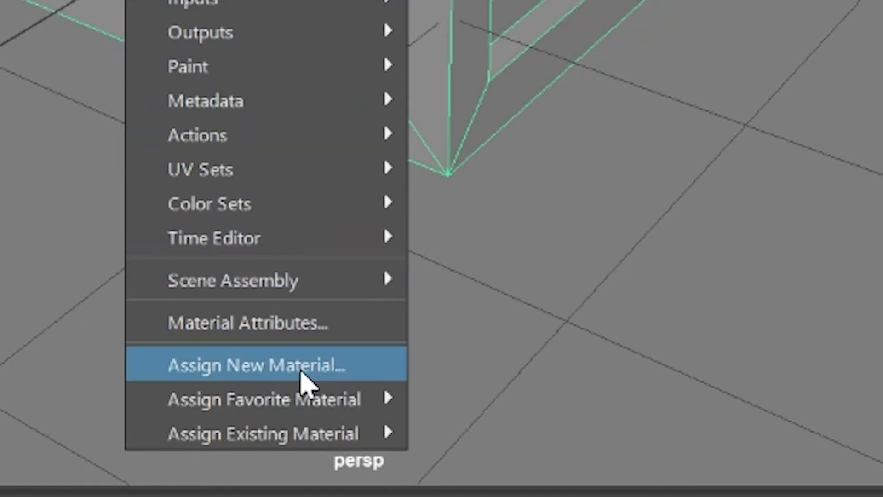
click(302, 375)
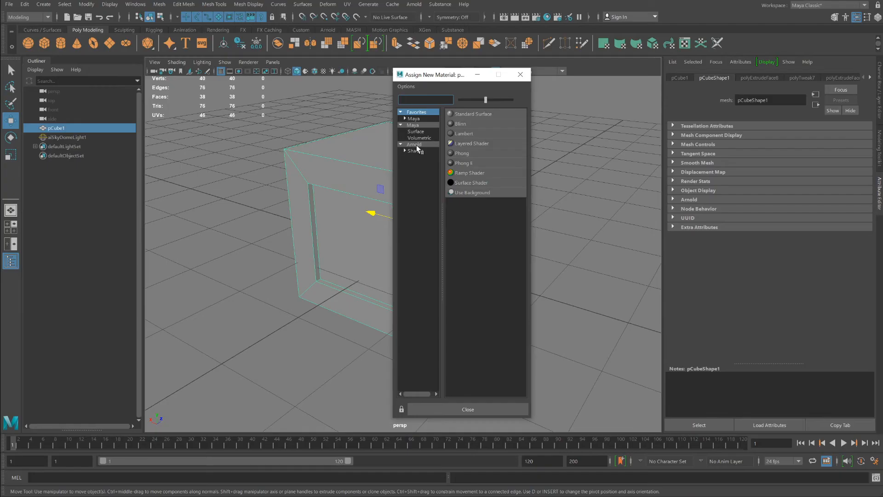
click(417, 146)
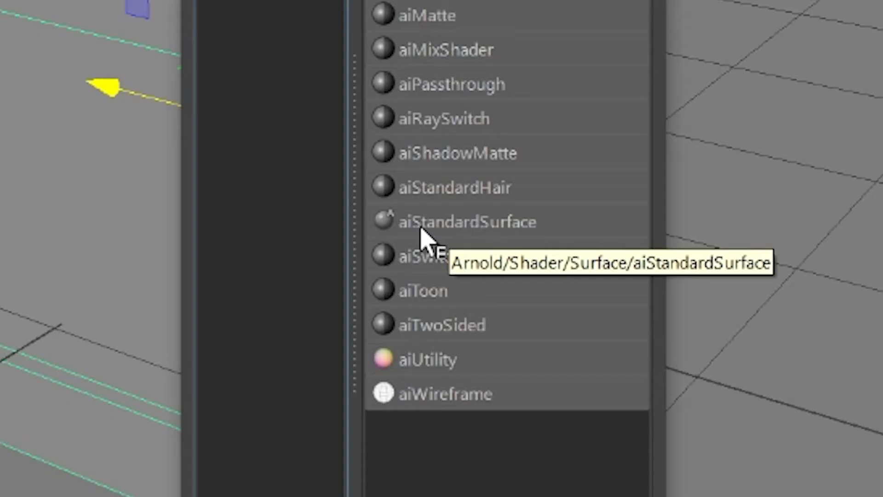
click(481, 252)
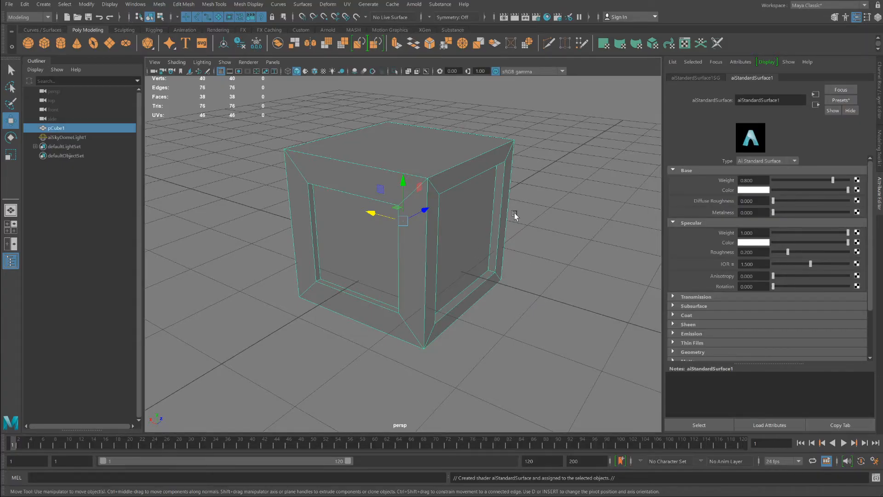
click(514, 20)
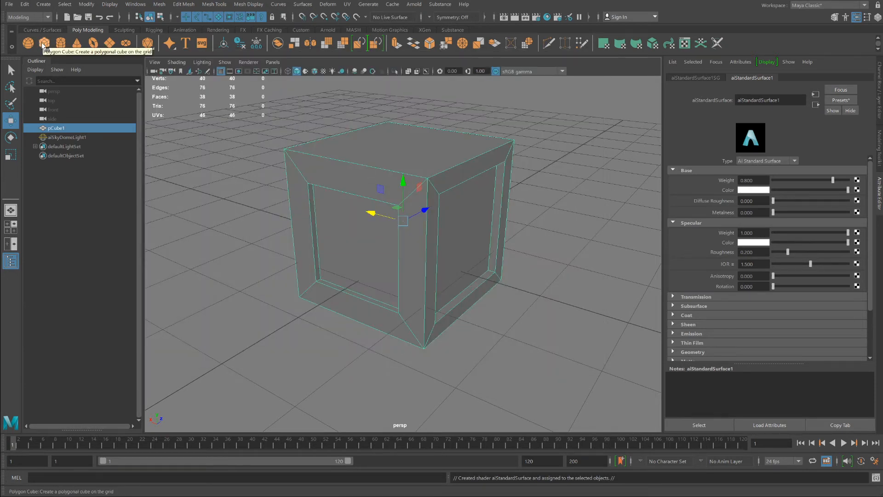
Create a second polygon cube inside the crate and compare wireframe, shaded and textured display, ending in wireframe.
click(44, 44)
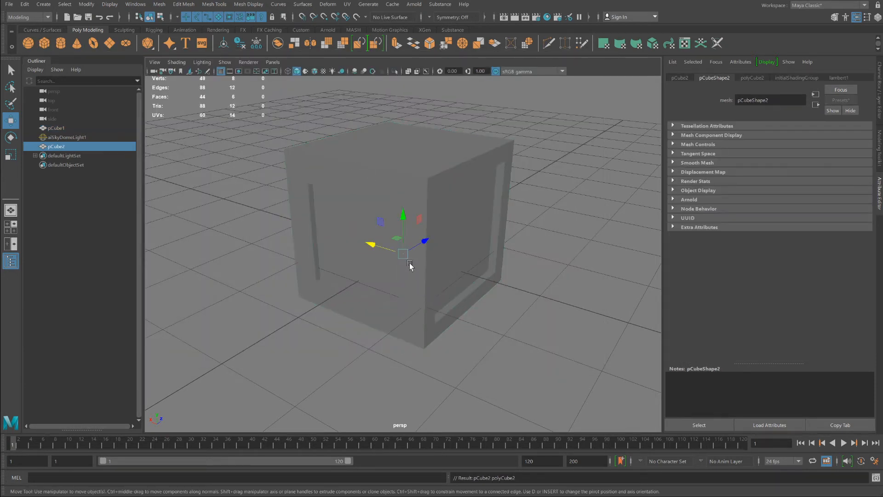
mouse_move(421, 276)
alt+mouse_down()
mouse_move(404, 253)
mouse_move(429, 272)
mouse_move(459, 256)
mouse_move(423, 262)
mouse_move(414, 279)
alt+mouse_up()
key(alt+x)
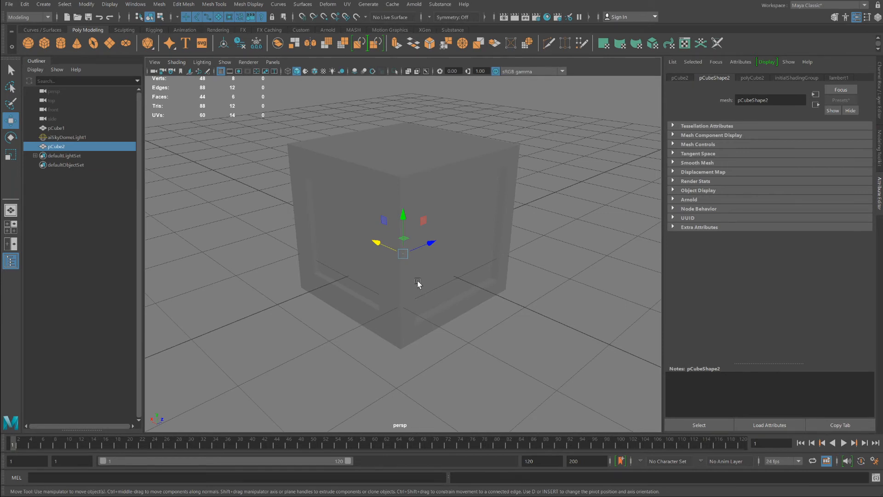
key(4)
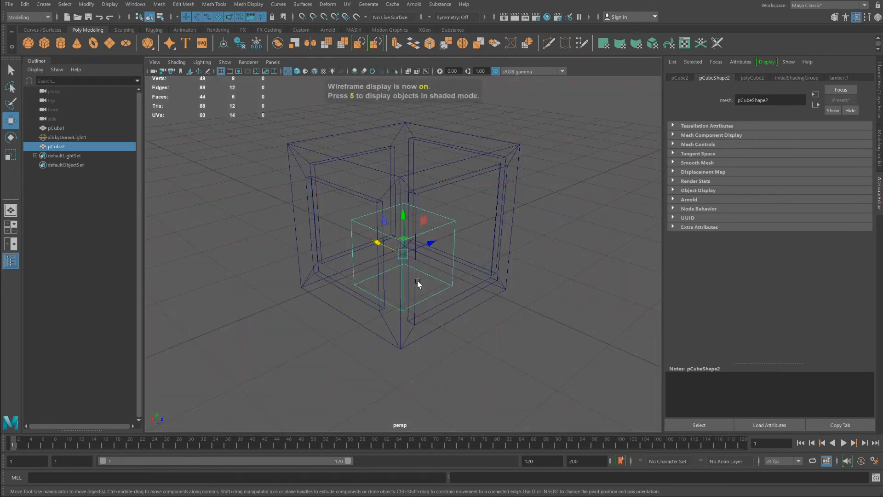
key(5)
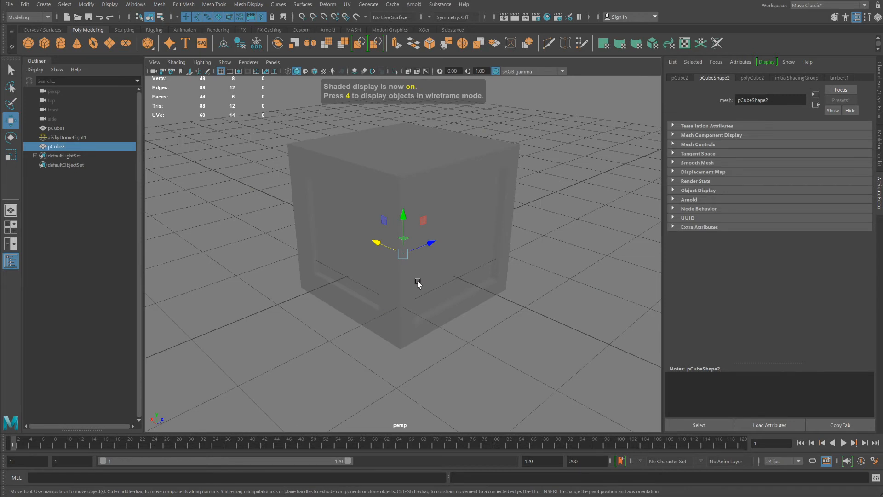
key(6)
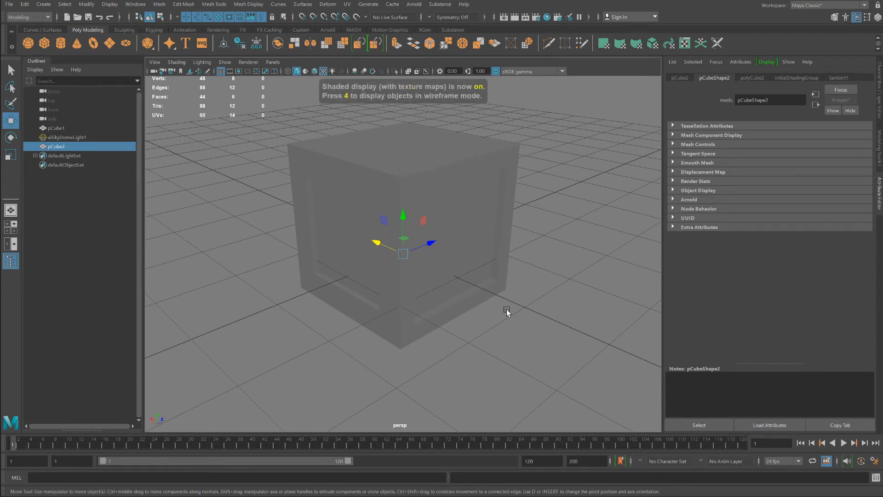
key(5)
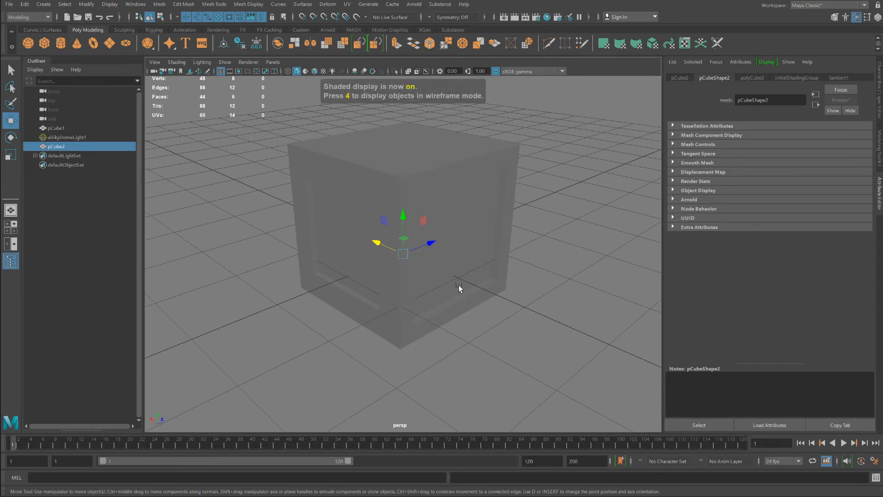
key(4)
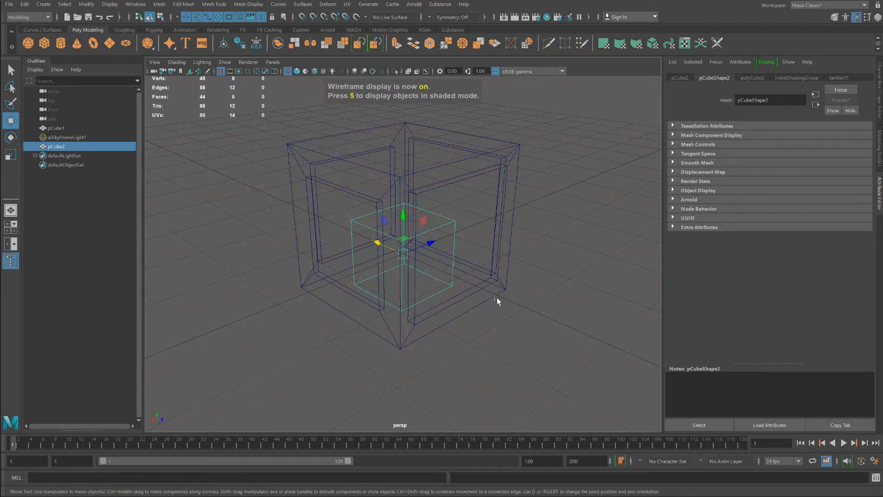
Lower the small cube until it protrudes beneath the crate's base, and restore shaded display.
alt+drag(496, 298, 519, 297)
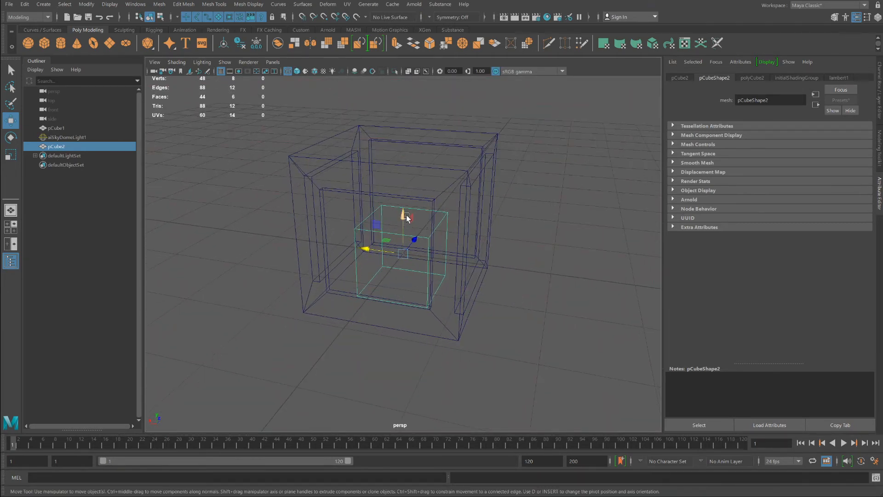
drag(407, 219, 407, 260)
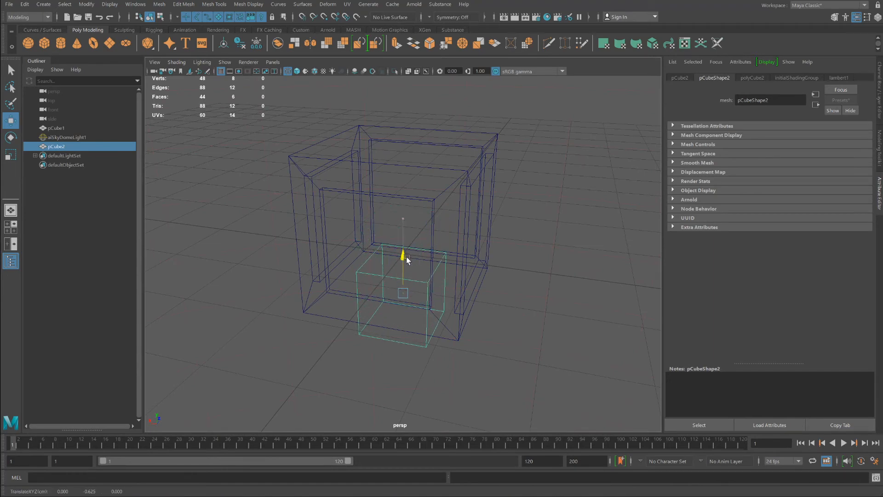
alt+drag(558, 290, 517, 278)
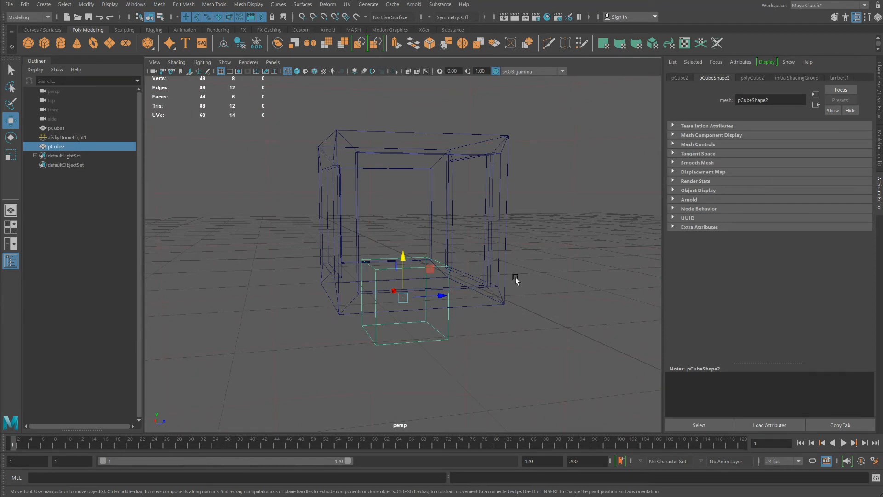
key(5)
Flatten the small cube vertically into a thin slab and lower it beneath the crate.
click(10, 156)
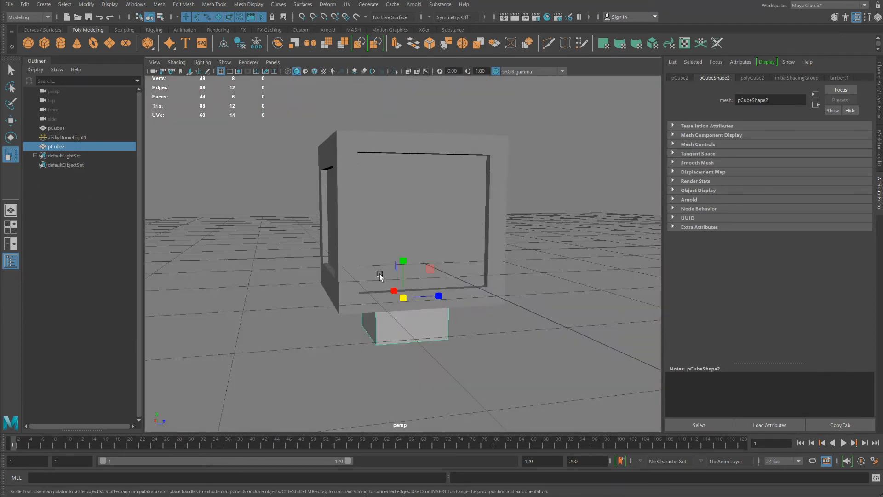
drag(402, 261, 401, 302)
click(11, 122)
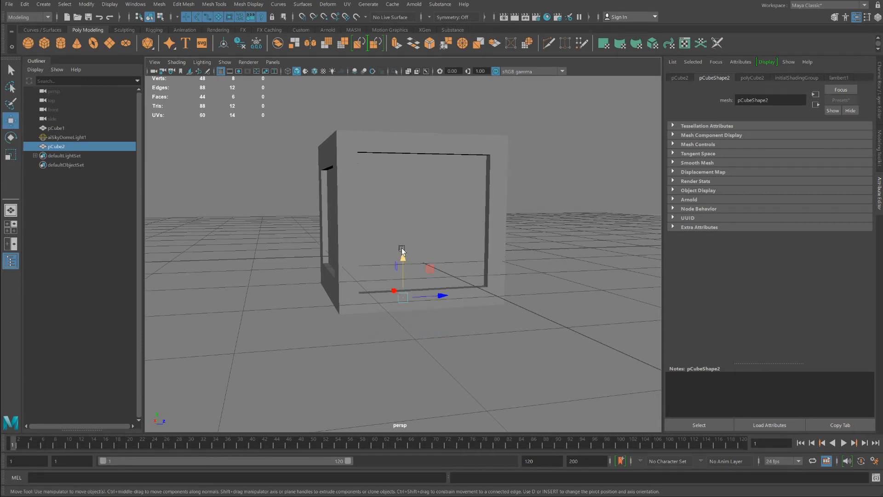
drag(402, 253, 402, 283)
Scale the slab uniformly into a wide floor under the crate and shift it backward along its Z axis.
click(11, 155)
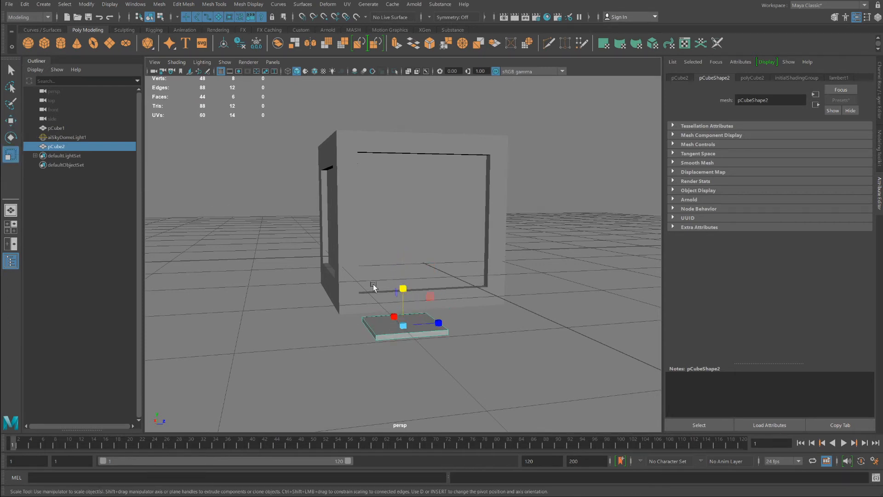
drag(403, 325, 882, 290)
drag(403, 325, 335, 300)
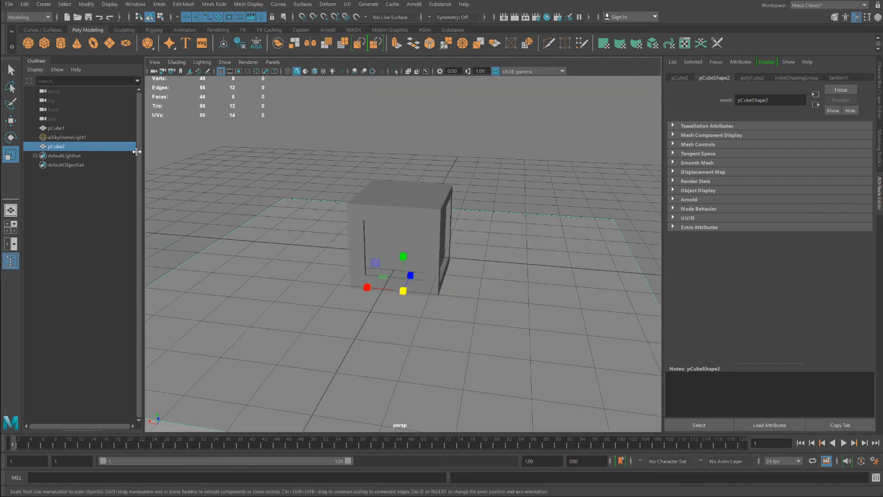
key(w)
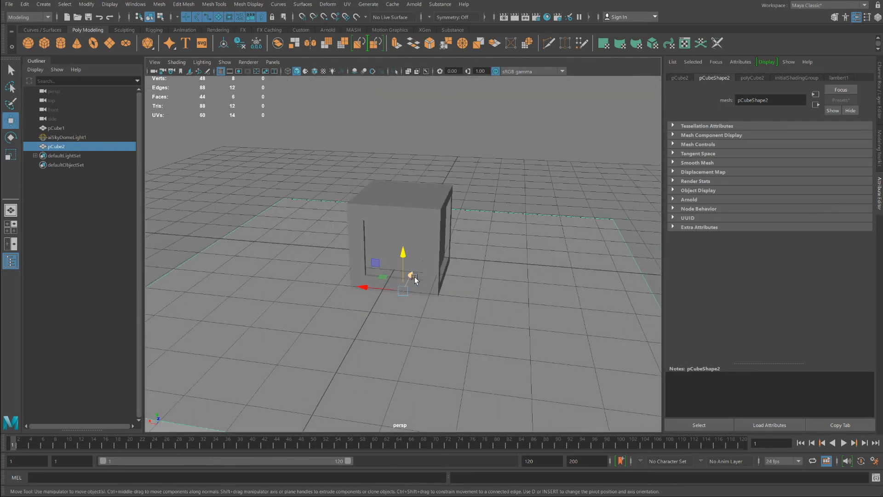
drag(410, 275, 423, 248)
Assign a new Arnold aiStandardSurface material to the floor slab.
right_click(489, 272)
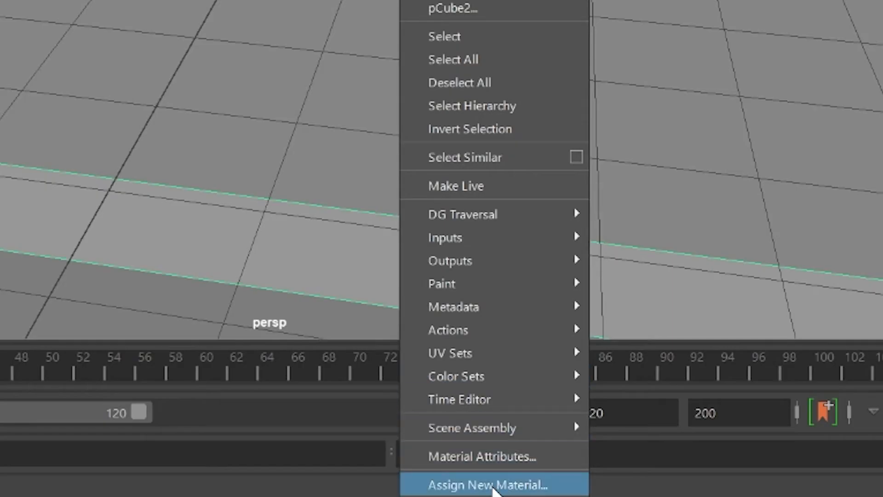
click(488, 490)
click(409, 144)
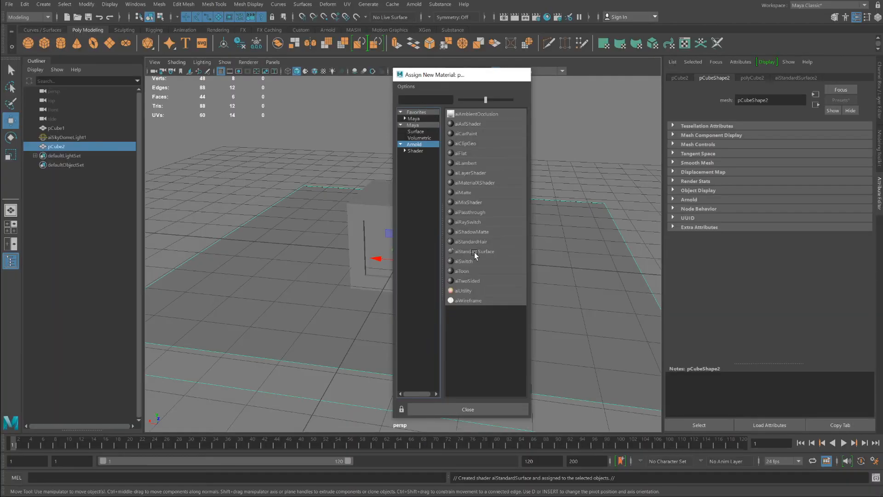
click(555, 419)
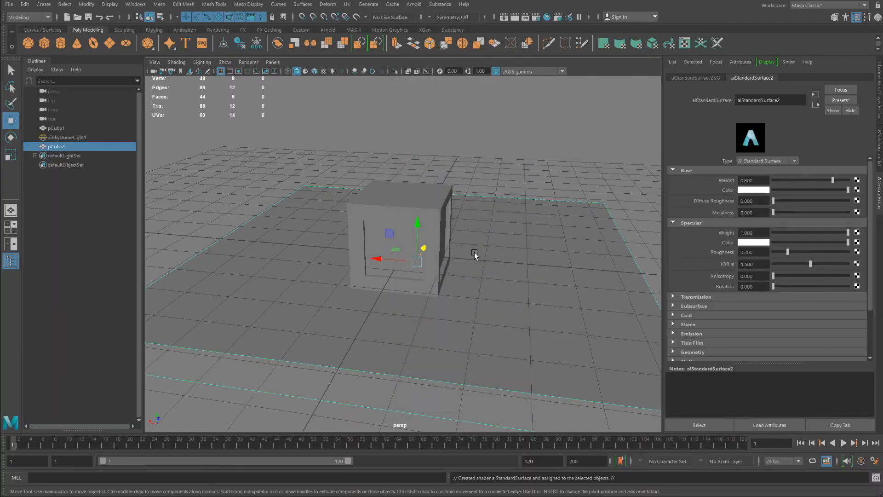
Hide and reopen the Attribute Editor to show the floor slab's shape attributes.
click(752, 191)
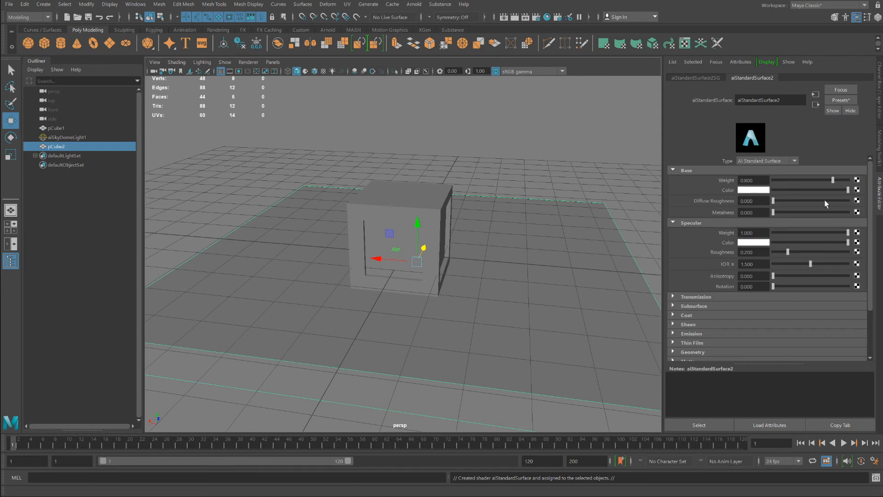
click(138, 5)
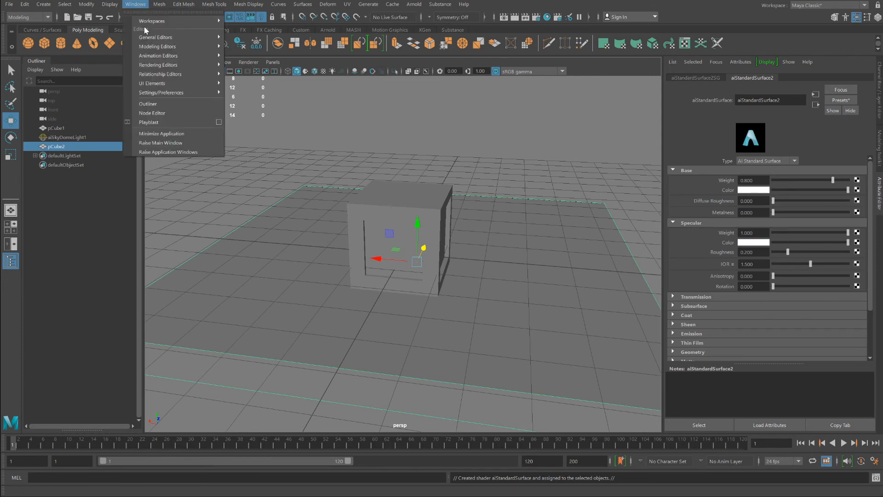
click(279, 4)
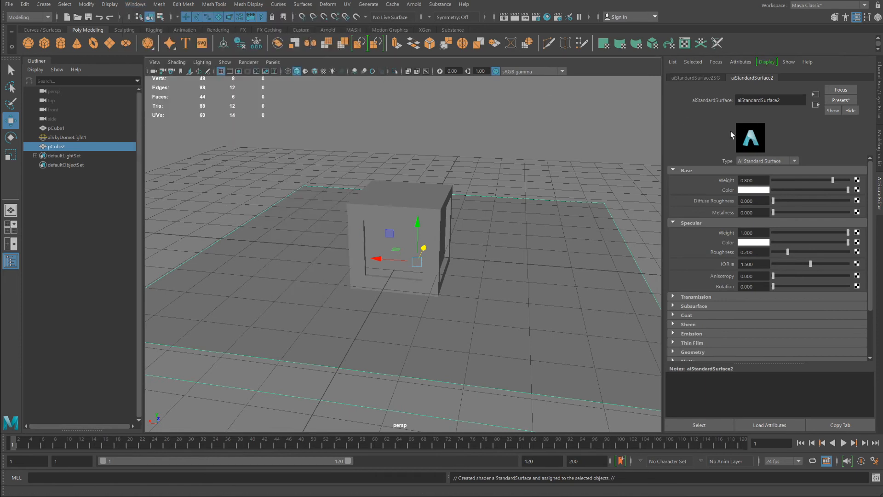
key(ctrl+a)
key(ctrl+a)
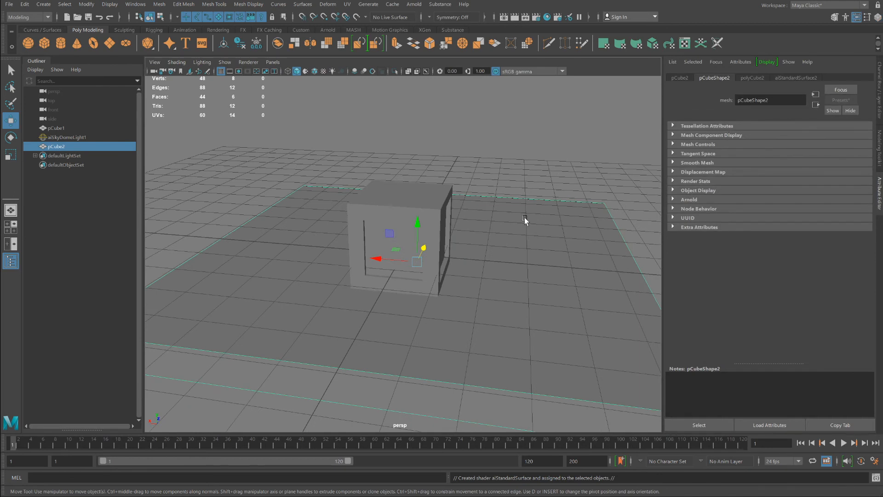
Set the base color of the floor slab's aiStandardSurface2 material to a bright blue.
click(788, 78)
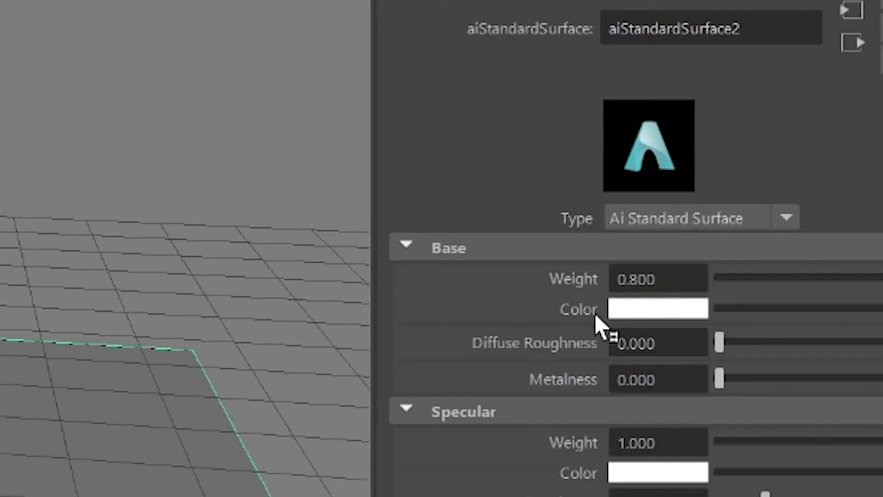
click(641, 313)
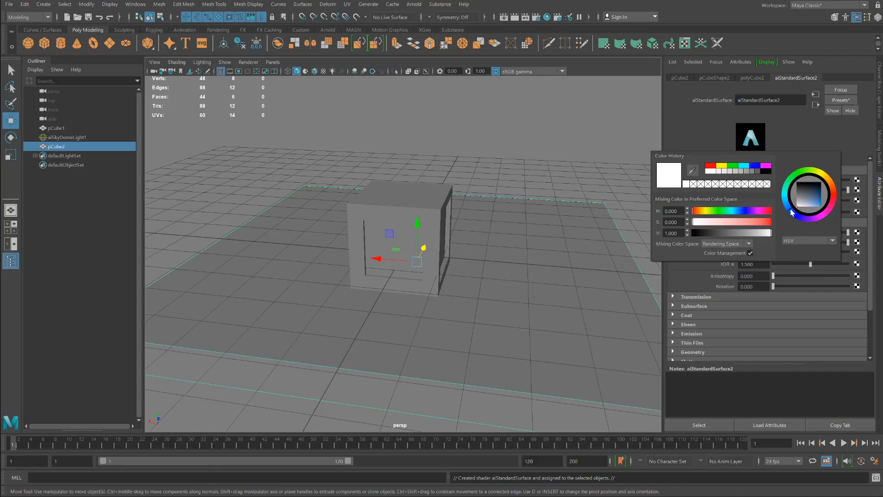
drag(810, 197, 822, 214)
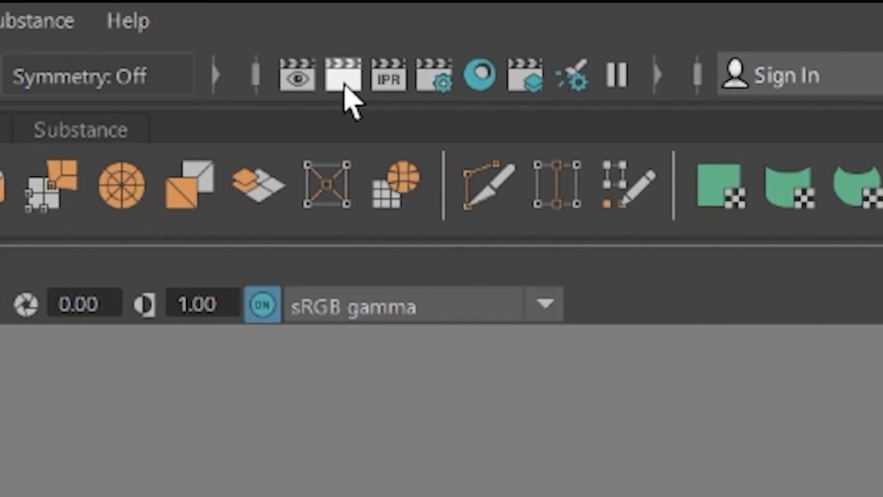
Render the current frame with Arnold, inspect the crate and blue floor up close, and close the render window.
click(345, 85)
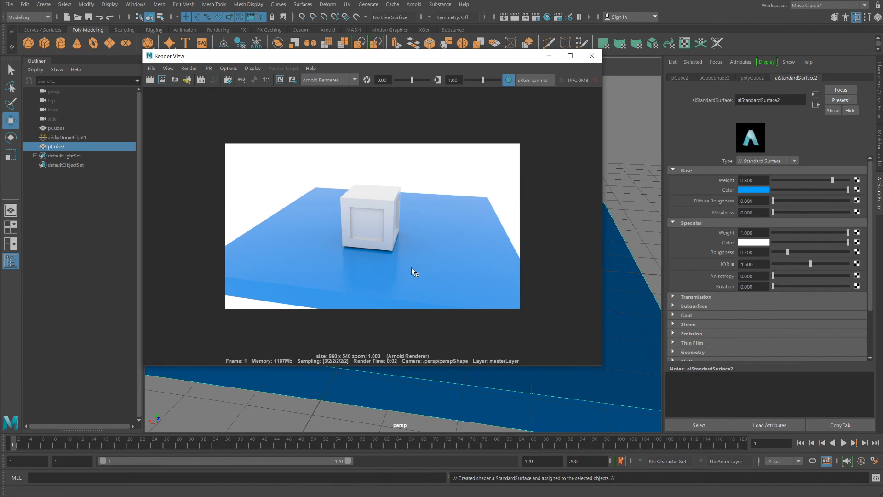
scroll(394, 209, up, 5)
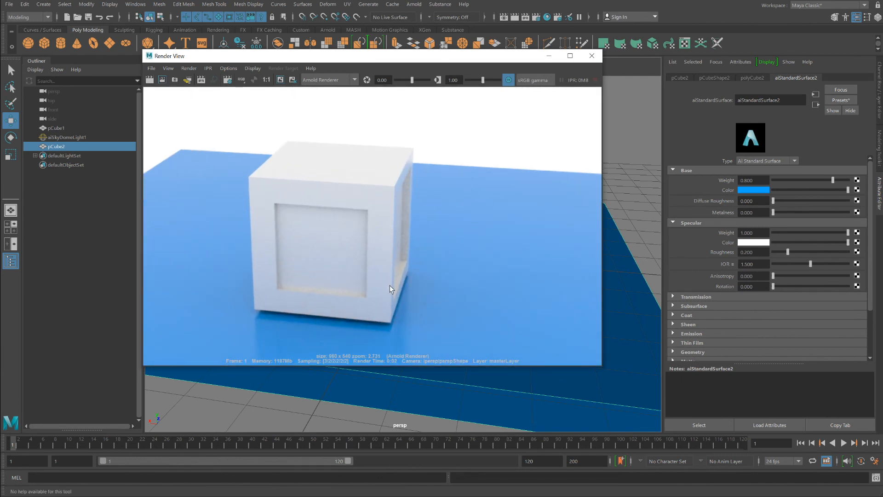
scroll(499, 142, down, 3)
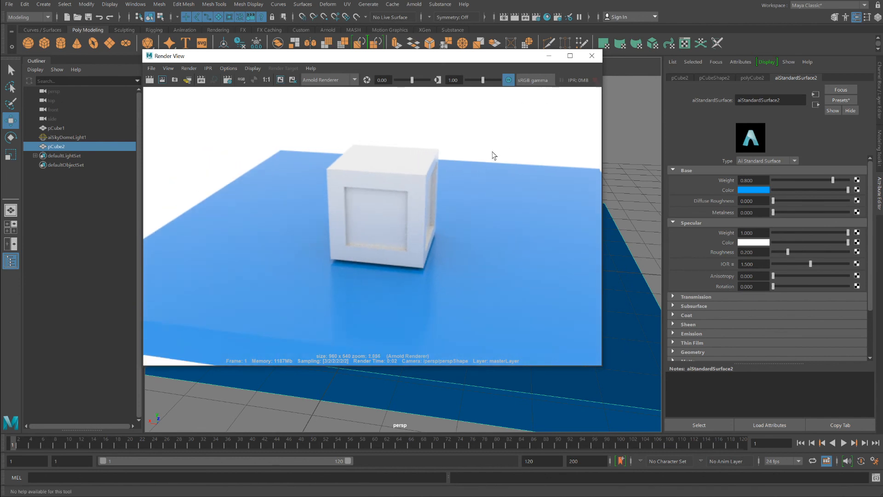
click(592, 55)
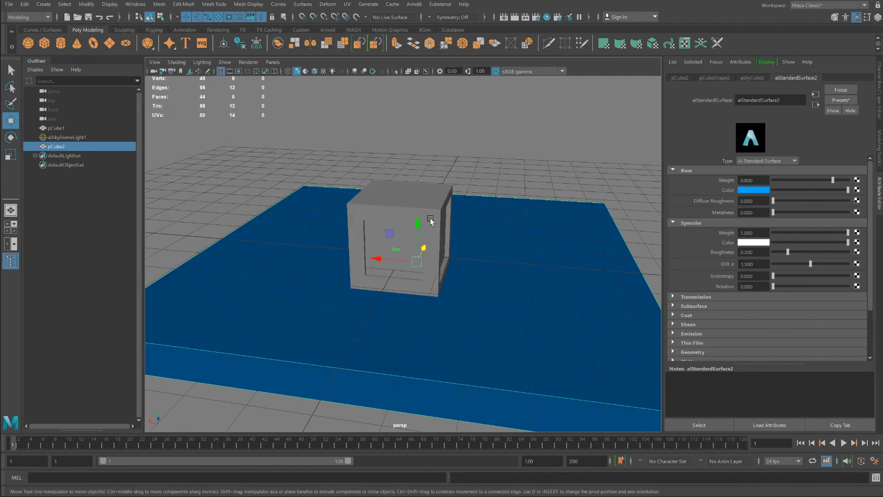